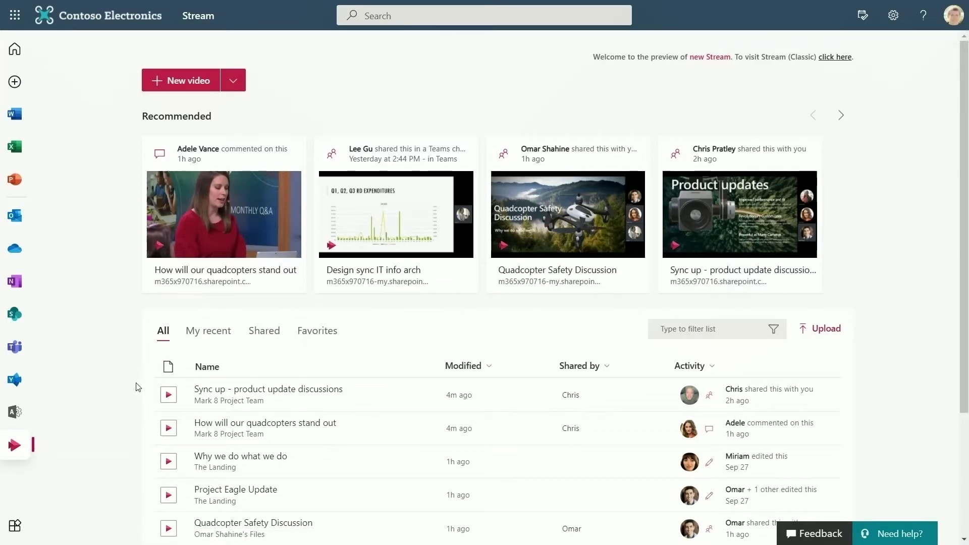
pyautogui.scroll(-4, 126, 408)
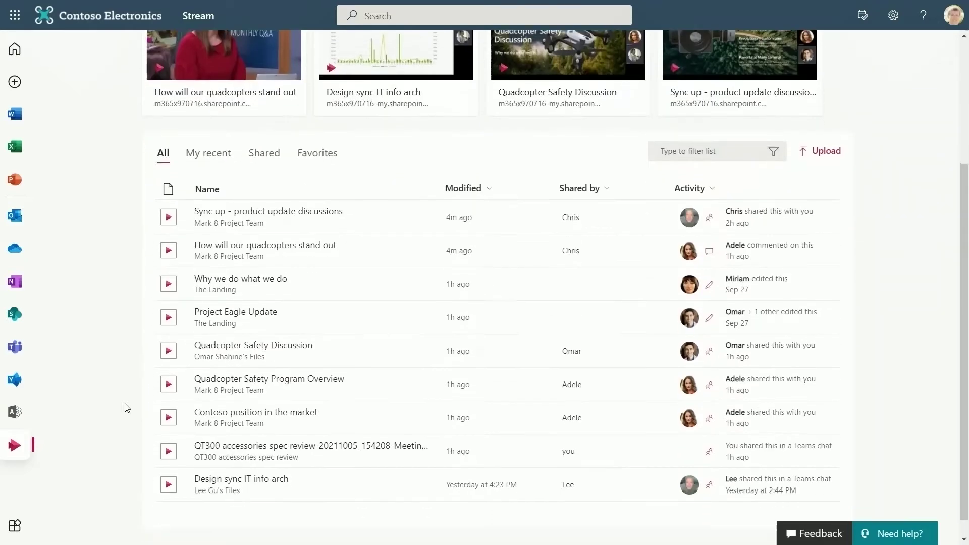
pyautogui.scroll(4, 126, 408)
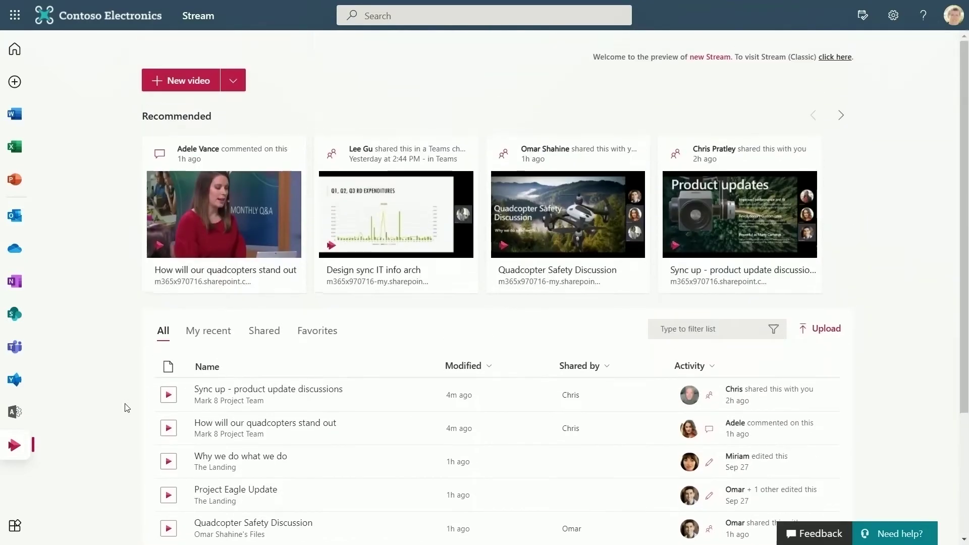
pyautogui.click(313, 340)
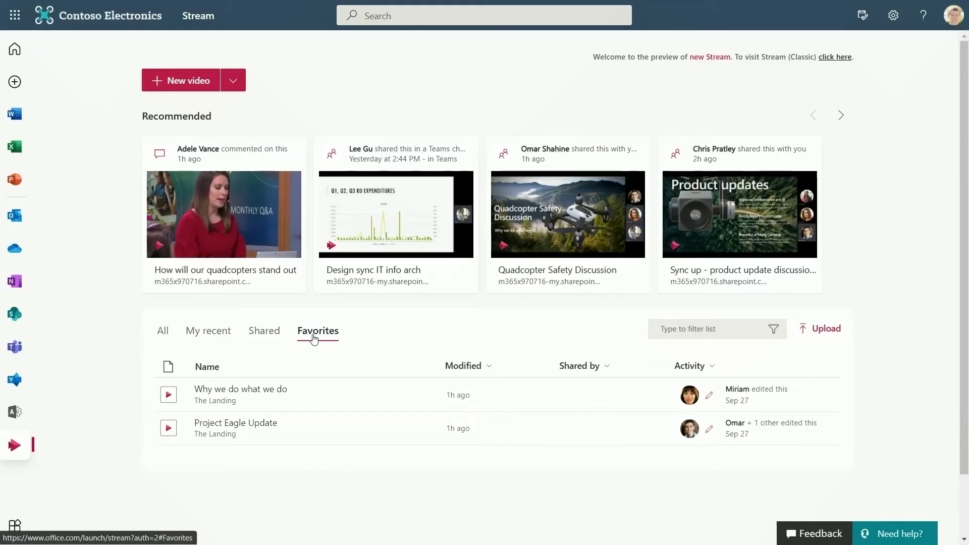
pyautogui.click(164, 330)
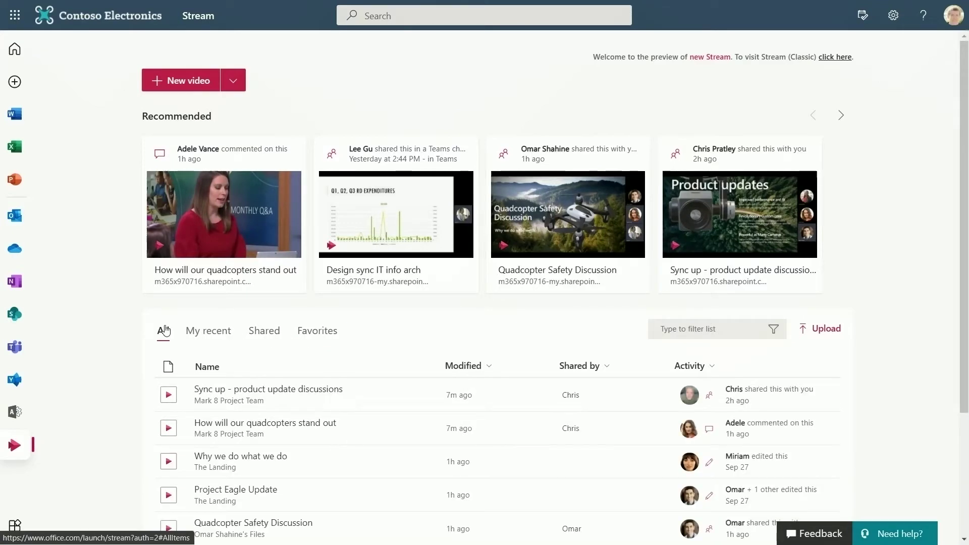
pyautogui.click(699, 323)
pyautogui.write('design')
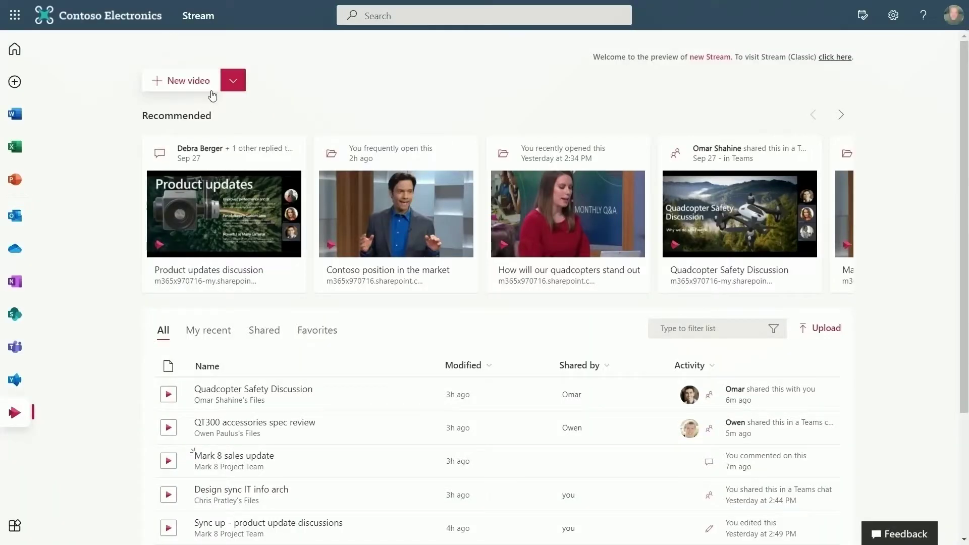
pyautogui.click(211, 92)
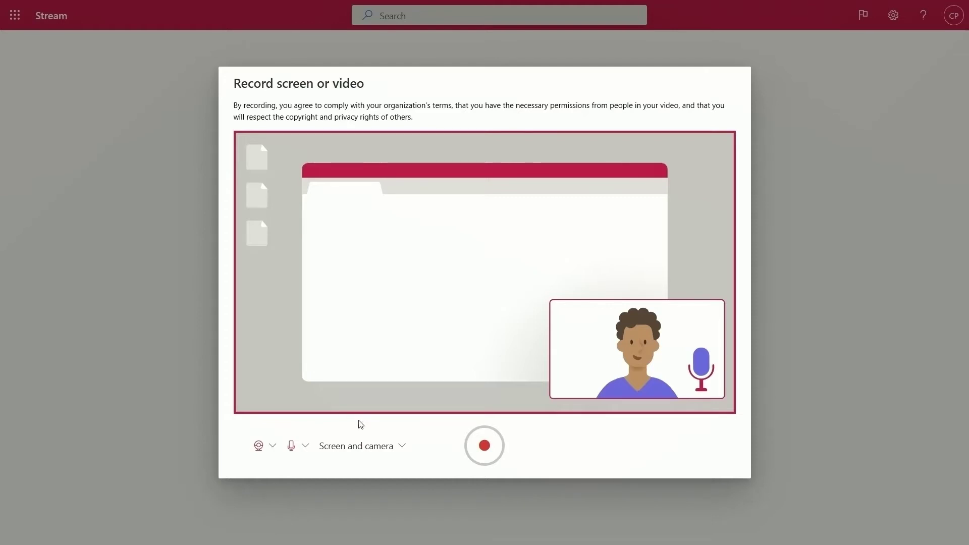
# Start a new video recording with Screen and camera capture selected.
pyautogui.click(372, 445)
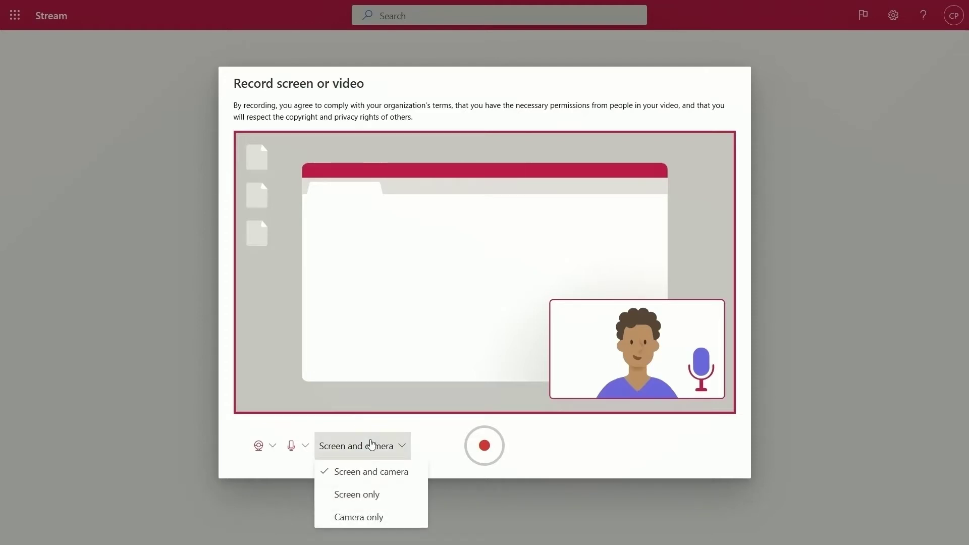
pyautogui.click(372, 445)
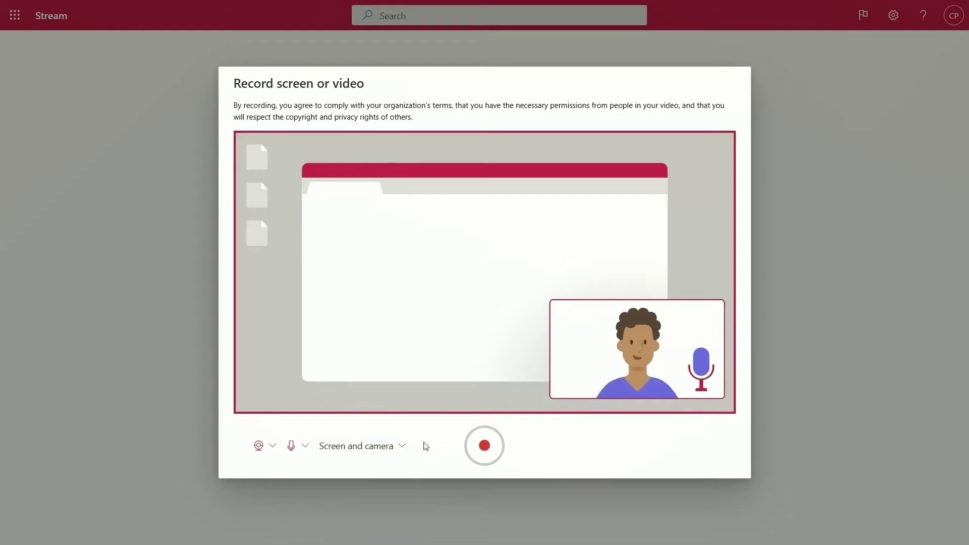
pyautogui.click(483, 444)
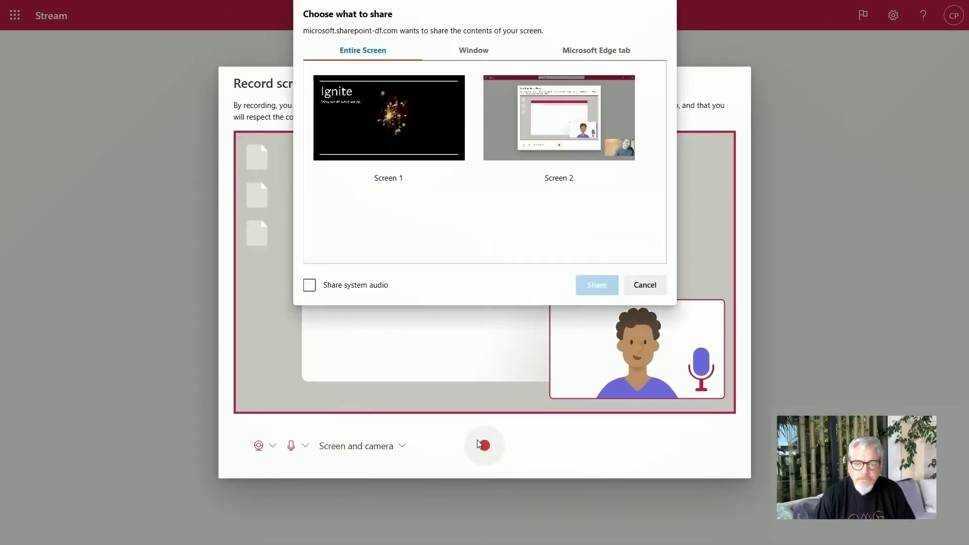
# Share the entire Screen 1, record the Ignite slide, and pause at 5:13.
pyautogui.click(433, 132)
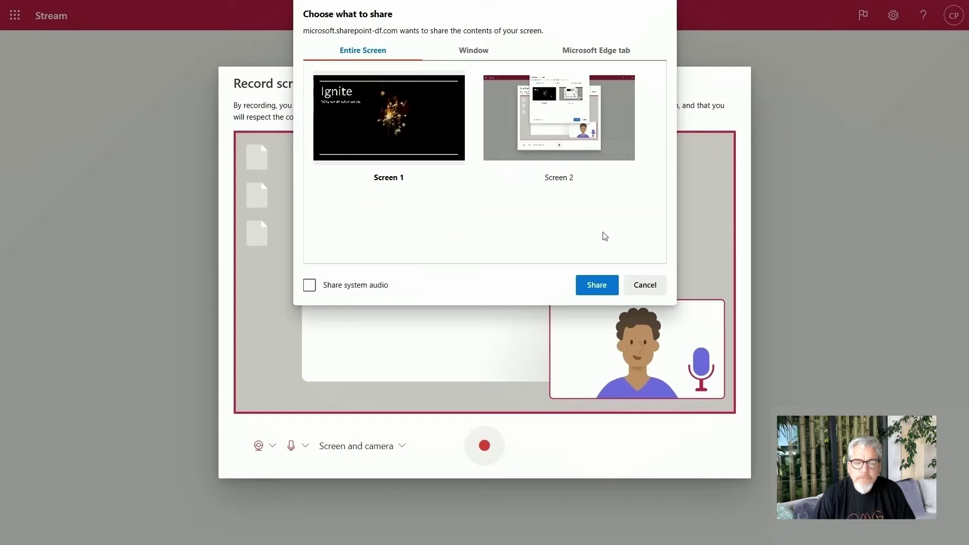
pyautogui.click(596, 285)
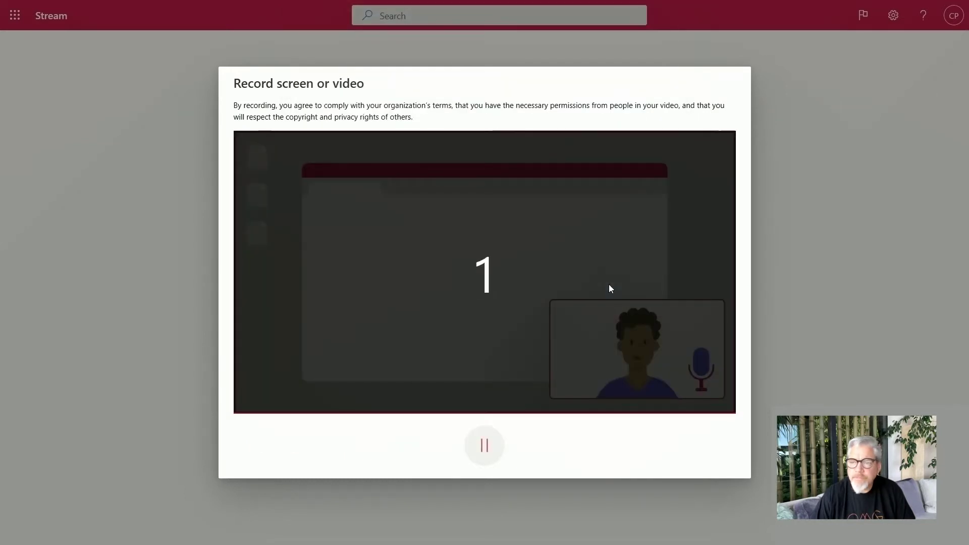
pyautogui.hotkey('alt', 'Tab')
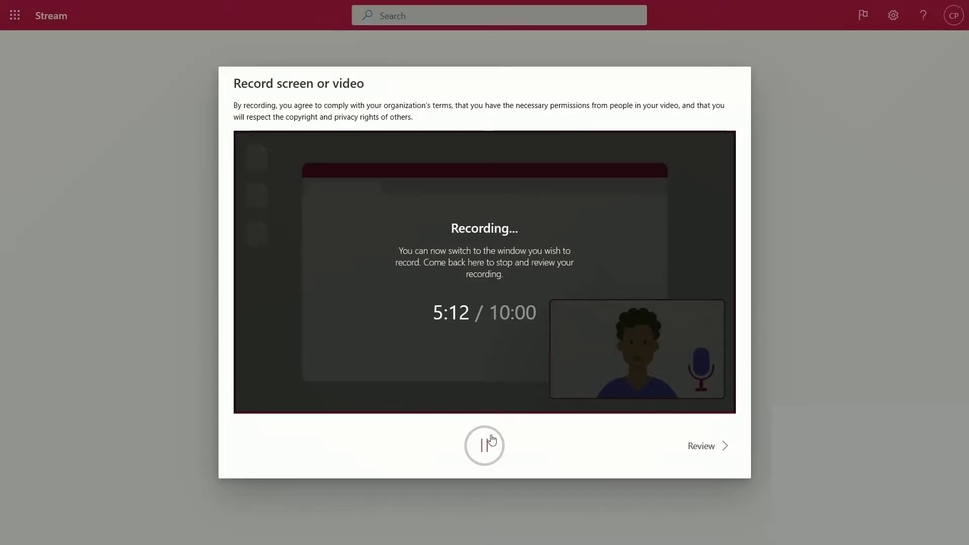
pyautogui.click(484, 445)
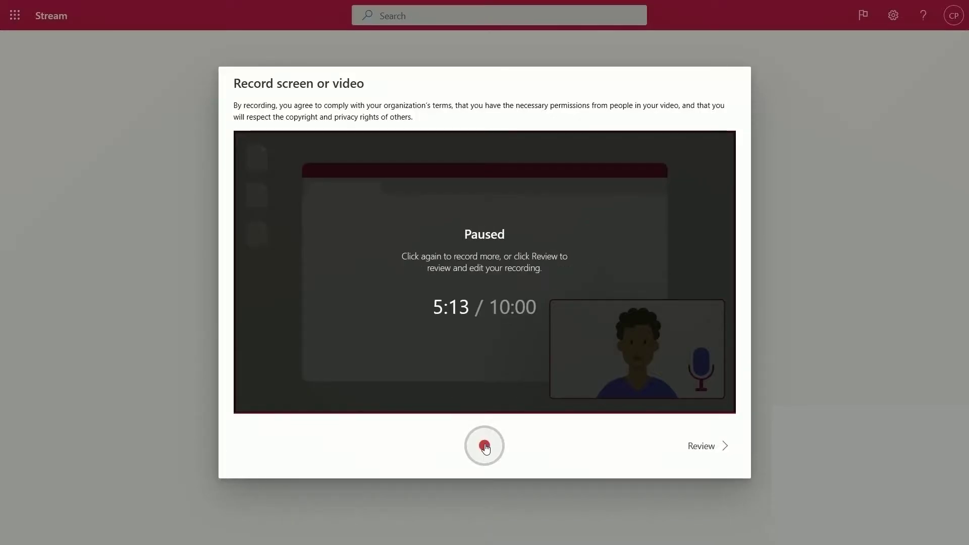
# Trim the recording's end, publish it as the 4:51 Ignite Nov 2021 video, and request English captions.
pyautogui.click(704, 446)
pyautogui.moveTo(281, 404)
pyautogui.mouseDown()
pyautogui.moveTo(296, 392)
pyautogui.moveTo(292, 410)
pyautogui.mouseUp()
pyautogui.moveTo(668, 407); pyautogui.dragTo(658, 409)
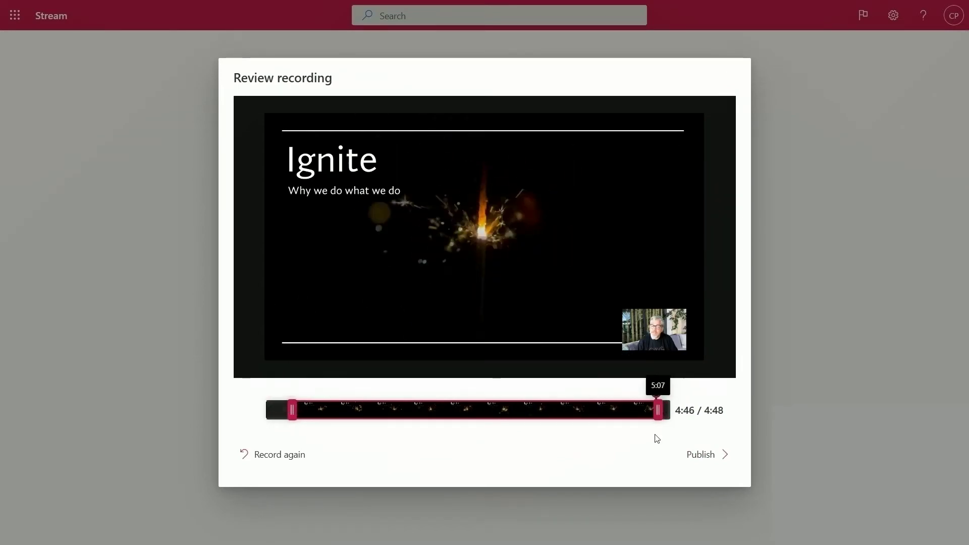
pyautogui.click(699, 455)
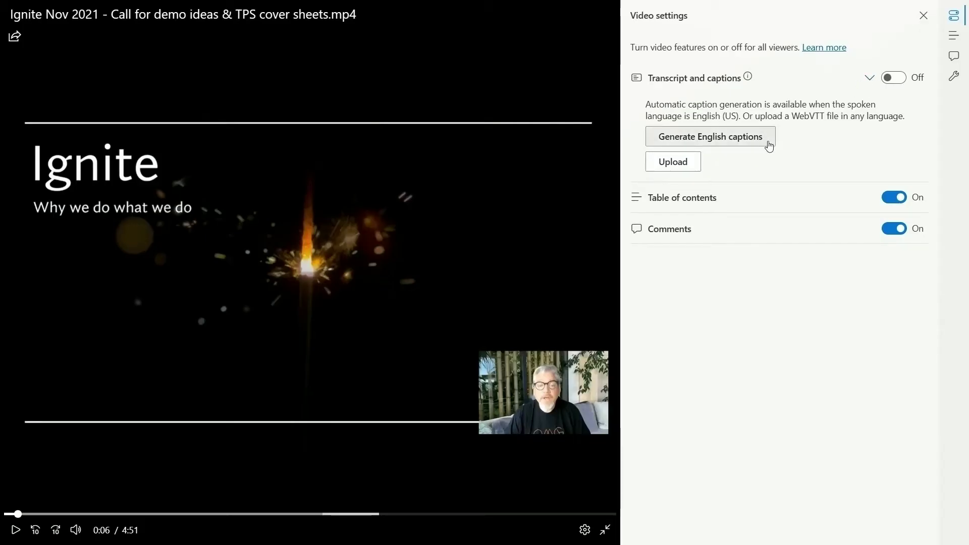
pyautogui.click(769, 146)
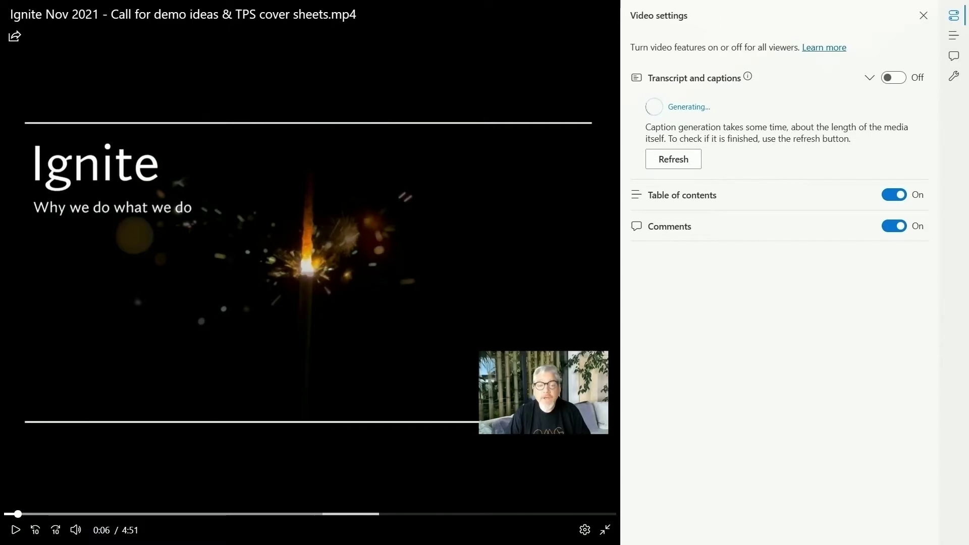
pyautogui.click(868, 78)
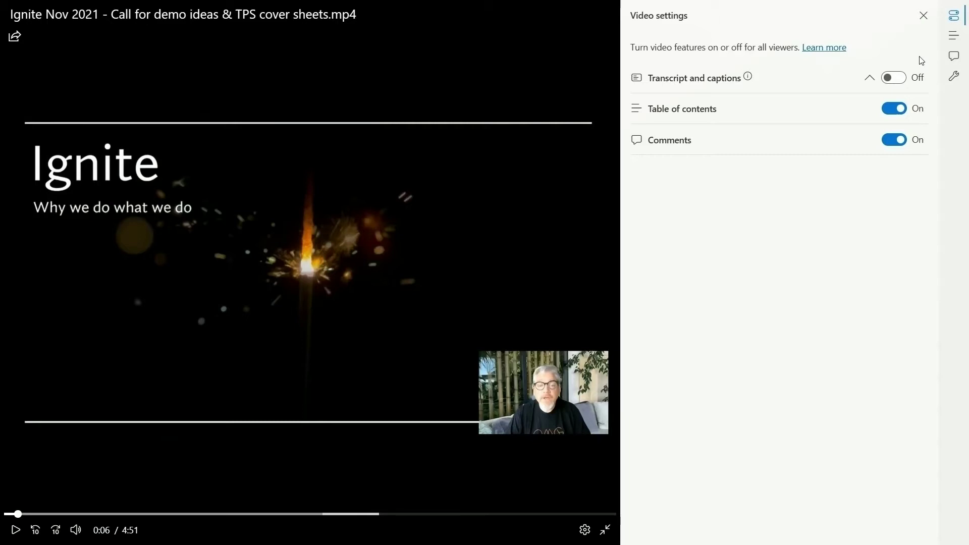
# Add a chapter titled TPS starting at 3:15, then open the Ignite video from the news post.
pyautogui.click(954, 41)
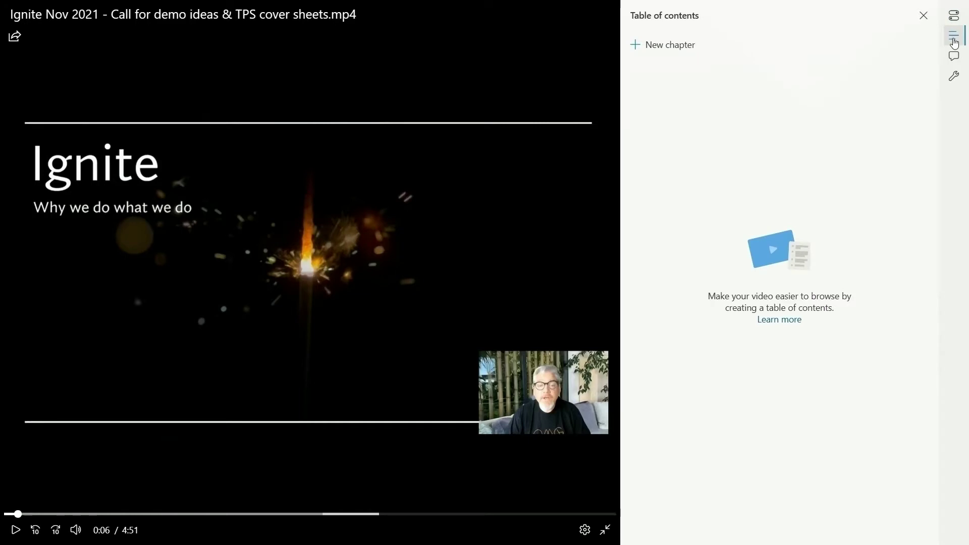
pyautogui.click(687, 48)
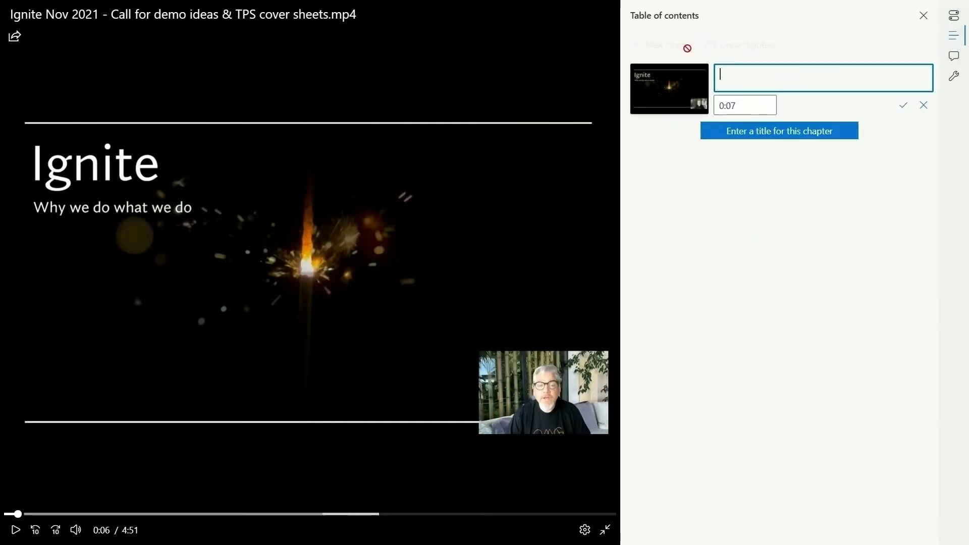
pyautogui.click(753, 100)
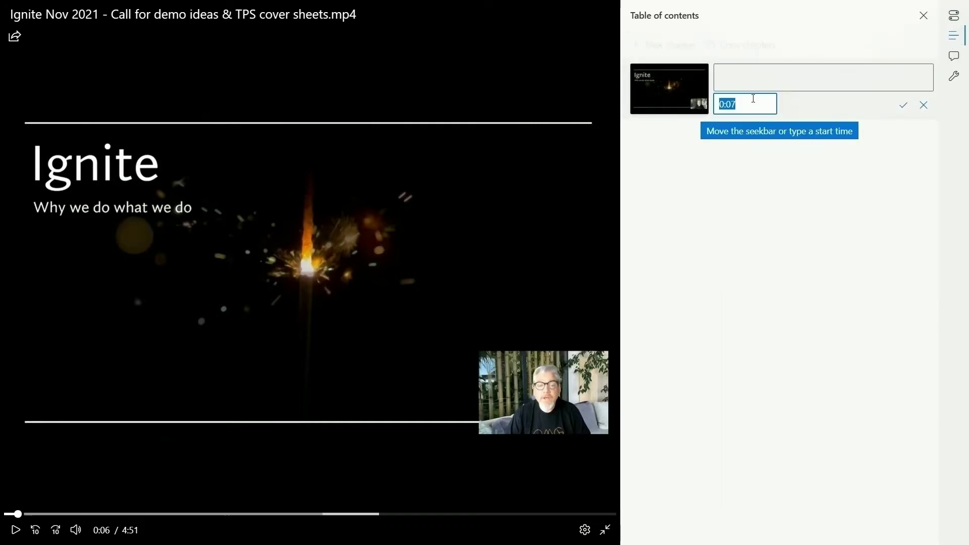
pyautogui.click(416, 514)
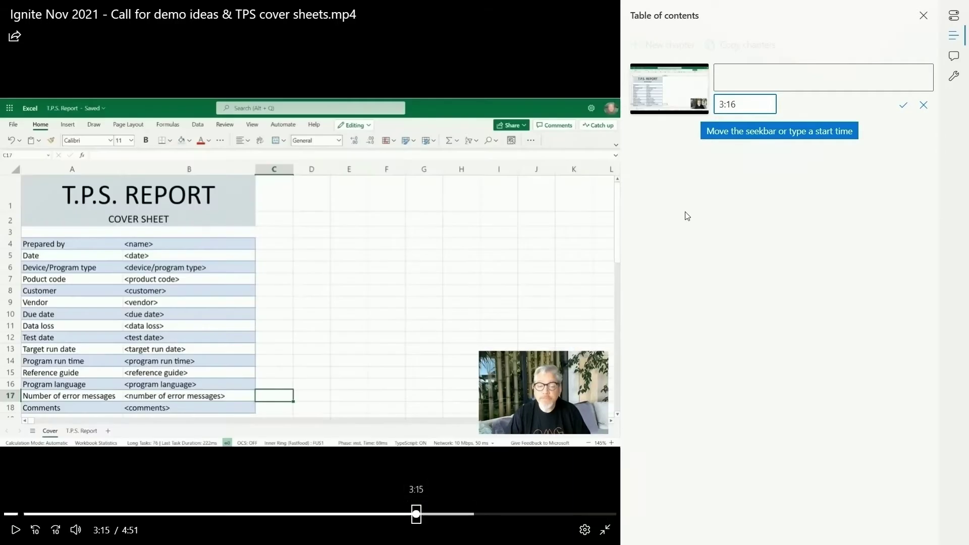
pyautogui.click(757, 85)
pyautogui.write('TPS')
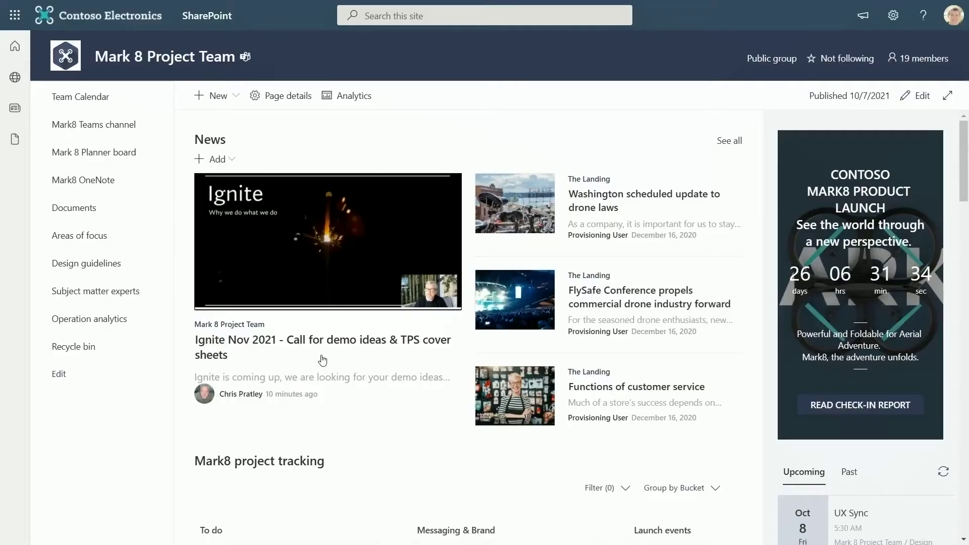
pyautogui.click(317, 346)
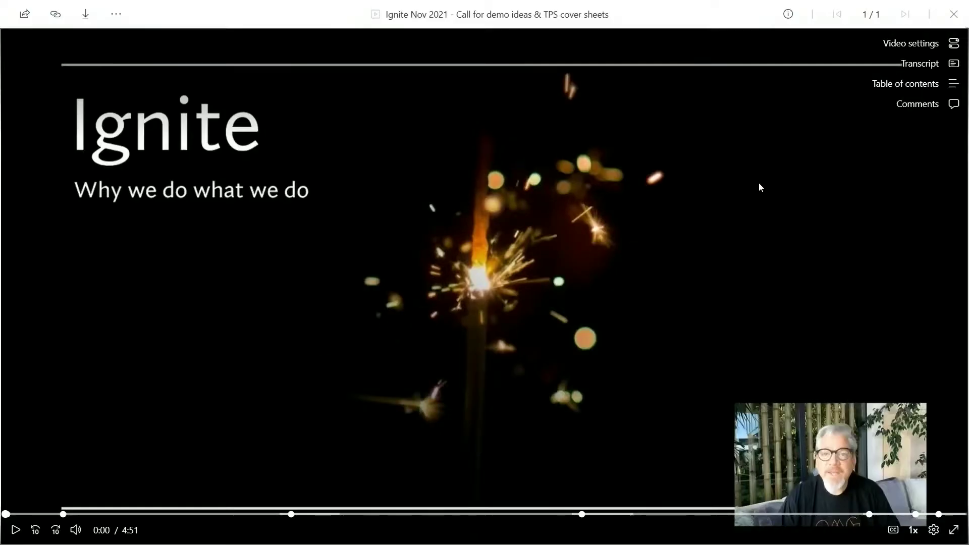
# List the seven chapters and jump to 'TPS - Reference guide best practices' at 4:21.
pyautogui.click(925, 87)
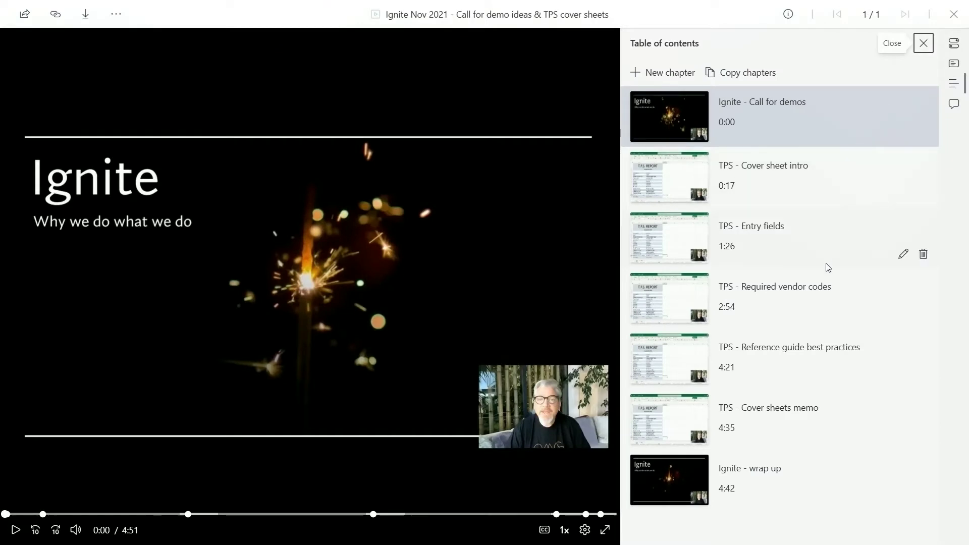
pyautogui.click(824, 350)
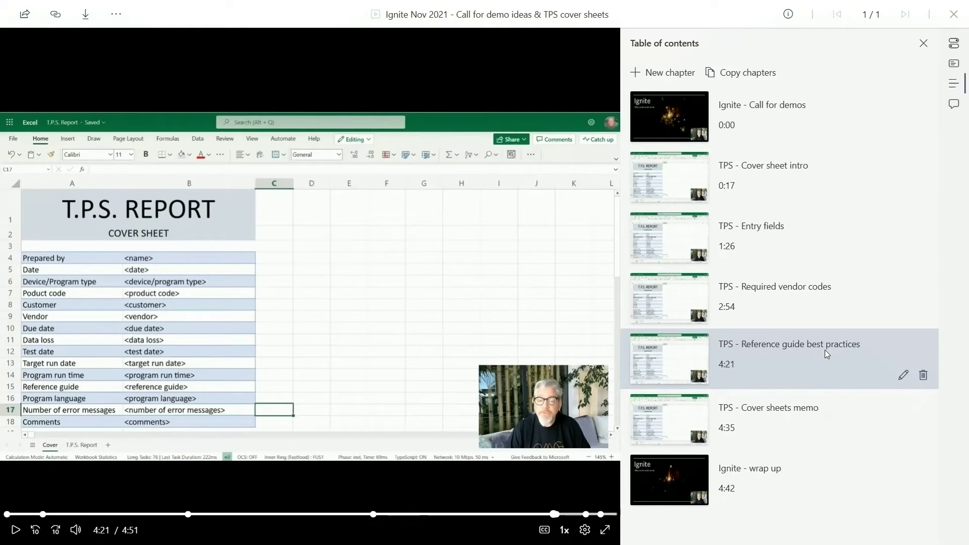
pyautogui.click(953, 109)
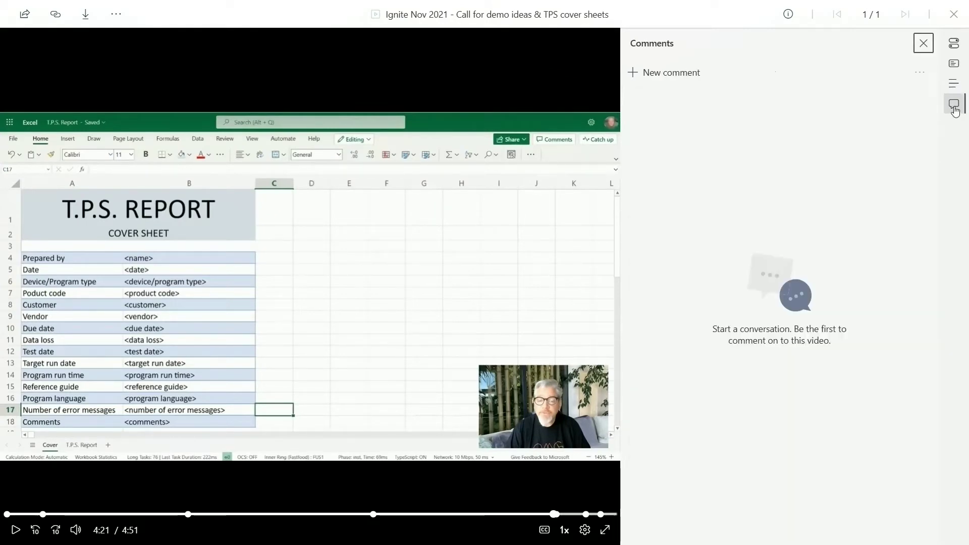
pyautogui.click(670, 75)
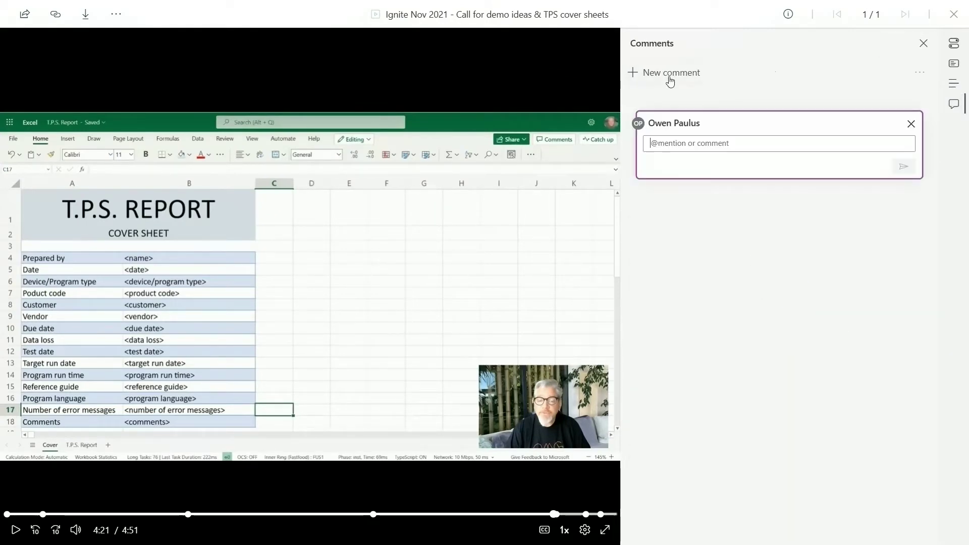
pyautogui.write('@chr')
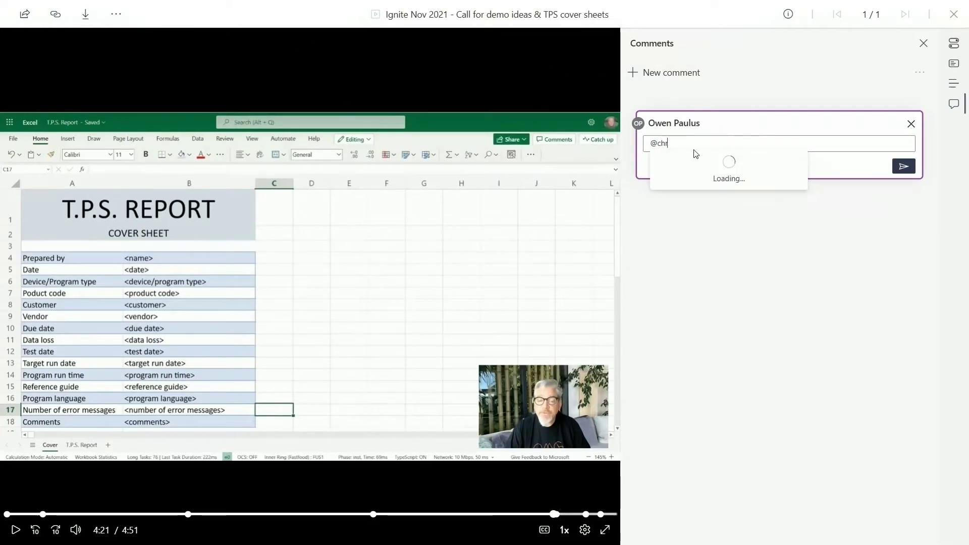
pyautogui.press('Return')
pyautogui.write('Thanks so much for s')
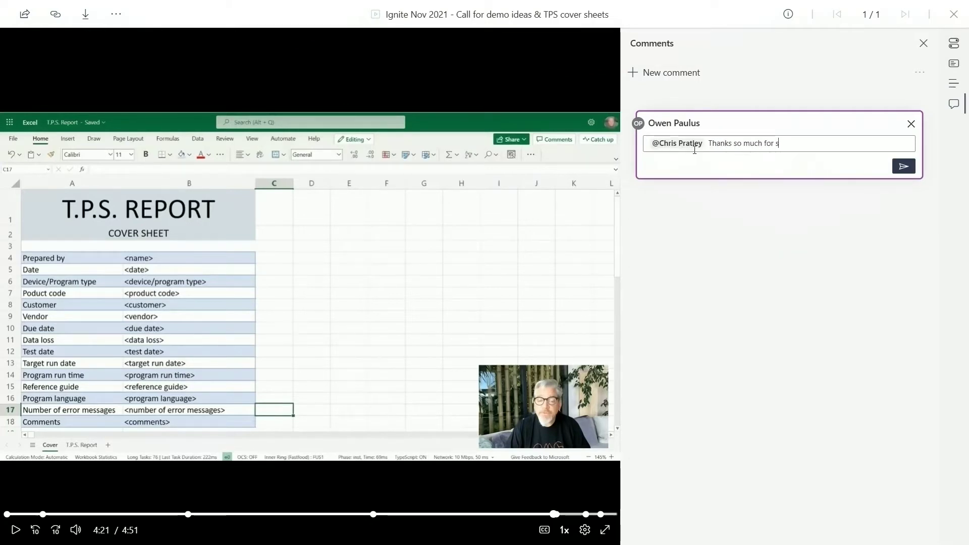
pyautogui.write('haring these TPS tips!')
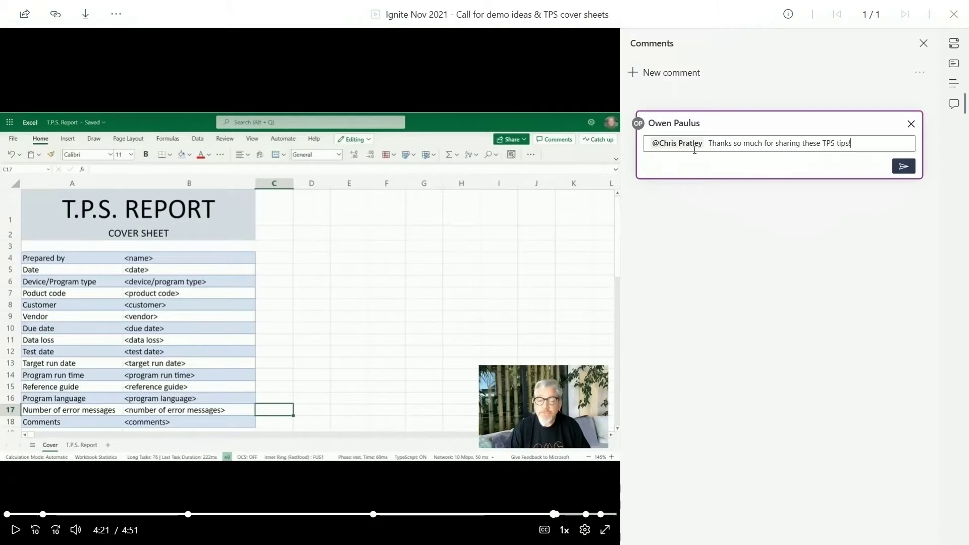
# Mention a second colleague, ask them to add the tips to the TPS FAQ onboarding deck, and post.
pyautogui.press('Return')
pyautogui.write('@')
pyautogui.press('Return')
pyautogui.write('Can you make sure to include Chris')
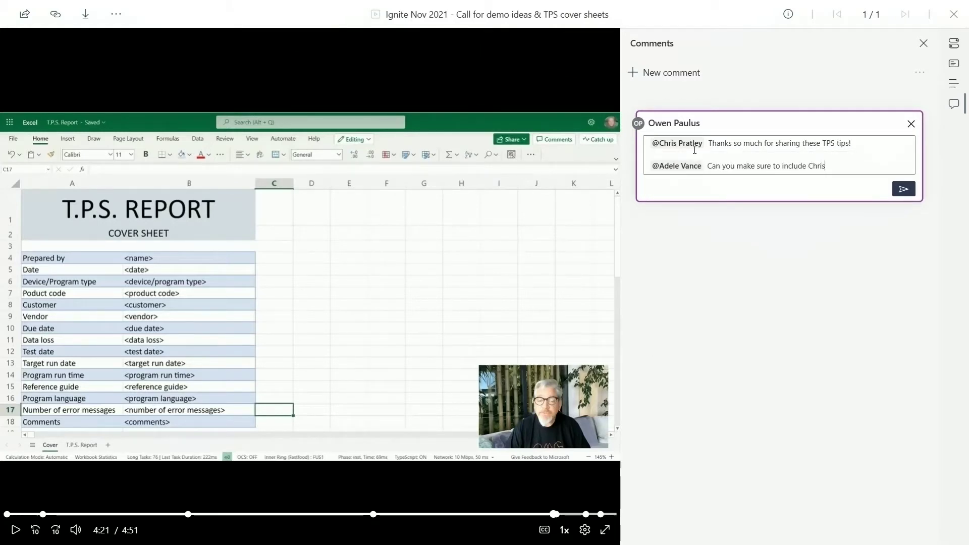
pyautogui.write("' tips in the updates t")
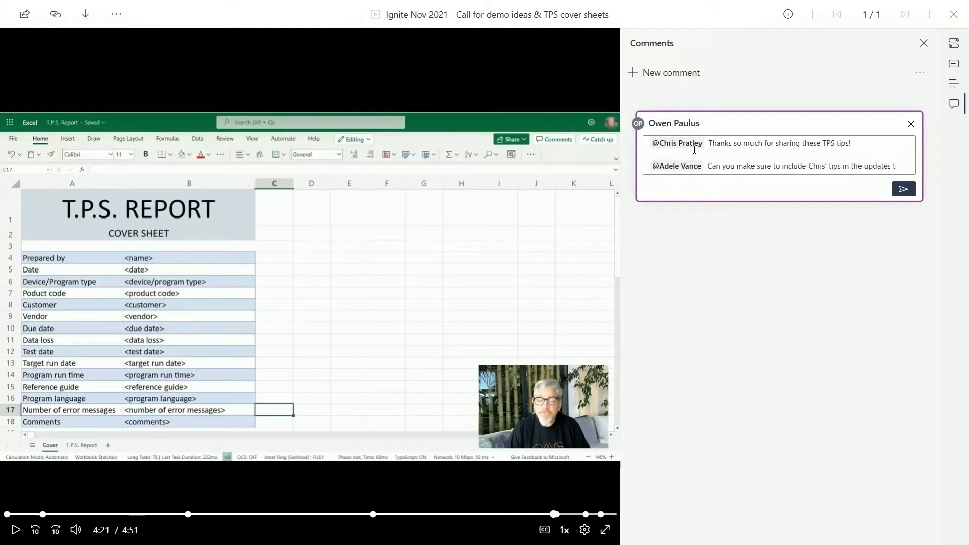
pyautogui.write('o the TPS F')
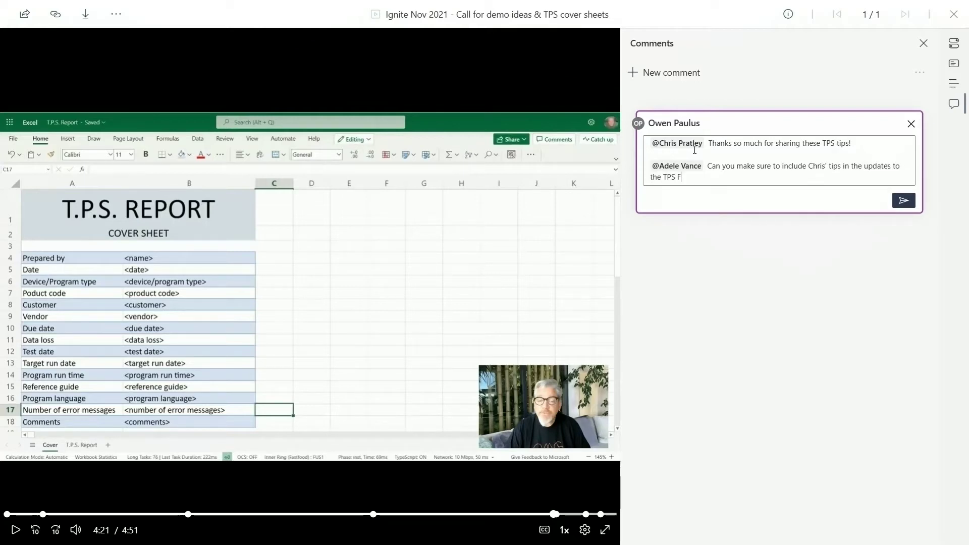
pyautogui.write('AQ onboarding PTT? Thanks!')
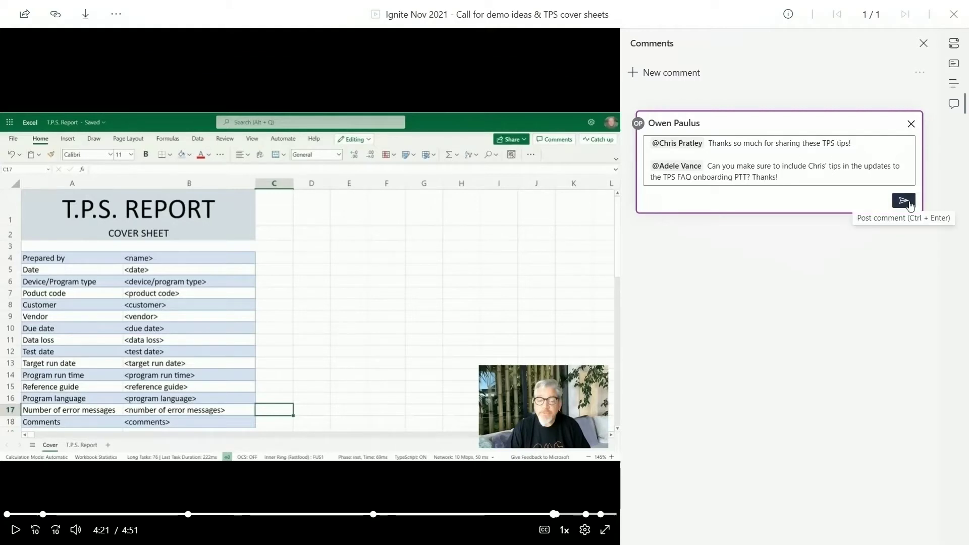
pyautogui.click(903, 200)
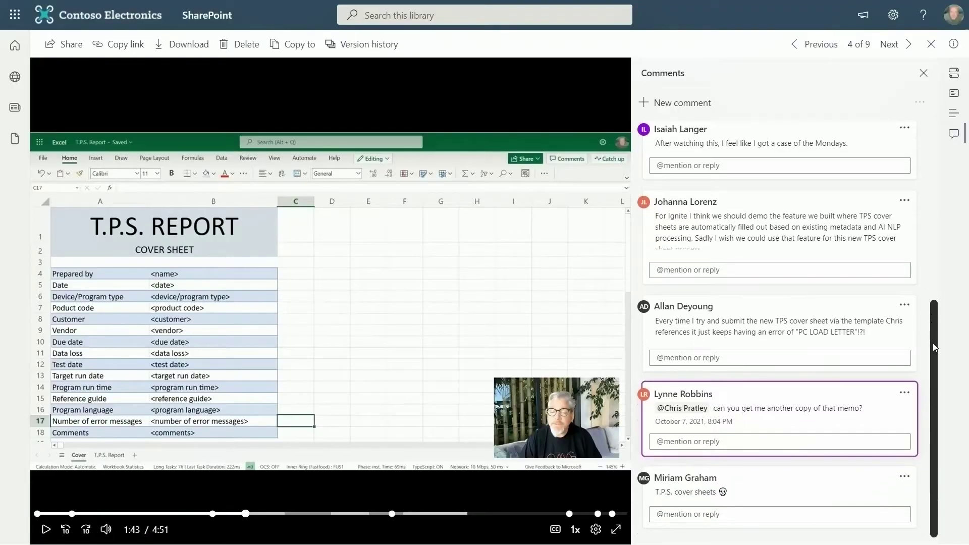
# Reply 'SURE!' under the comment requesting another copy of the memo.
pyautogui.click(825, 440)
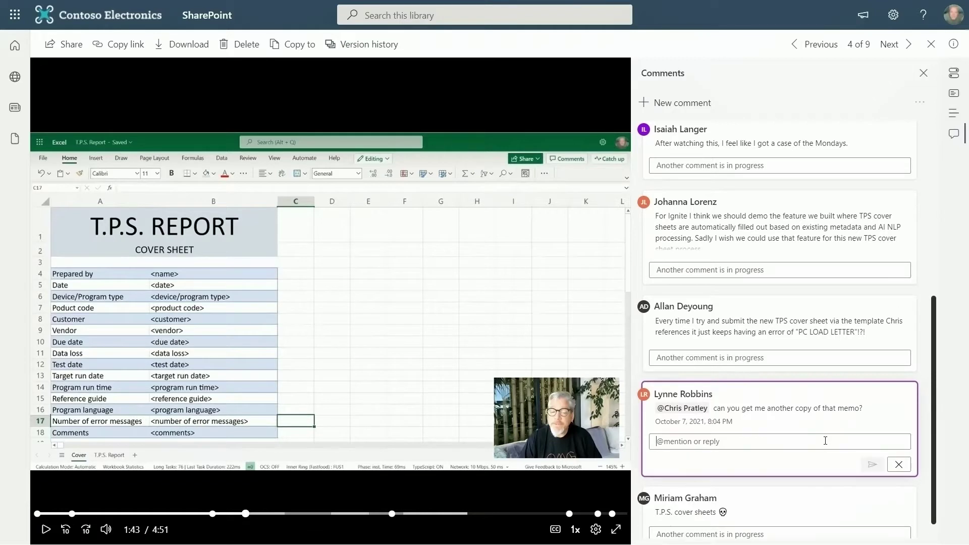
pyautogui.write('SURE!')
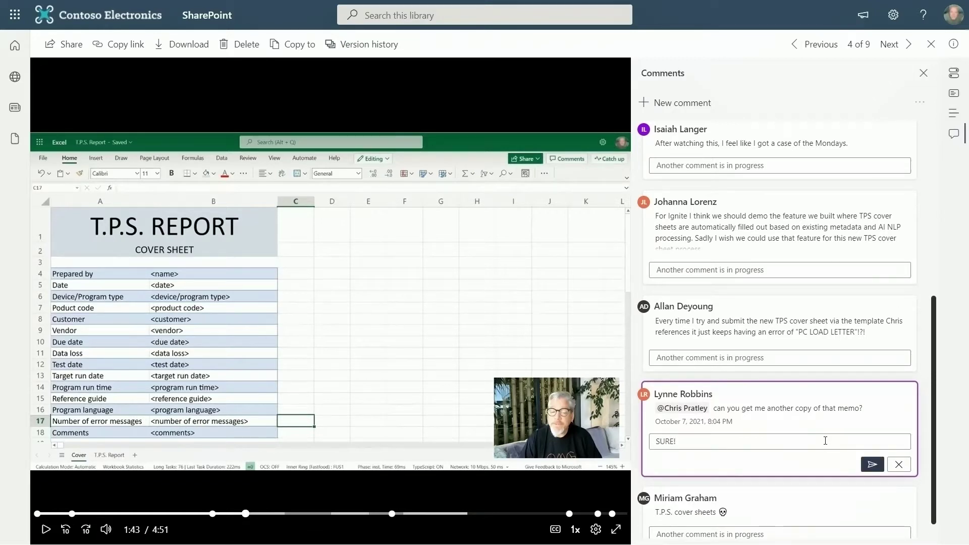
pyautogui.click(872, 464)
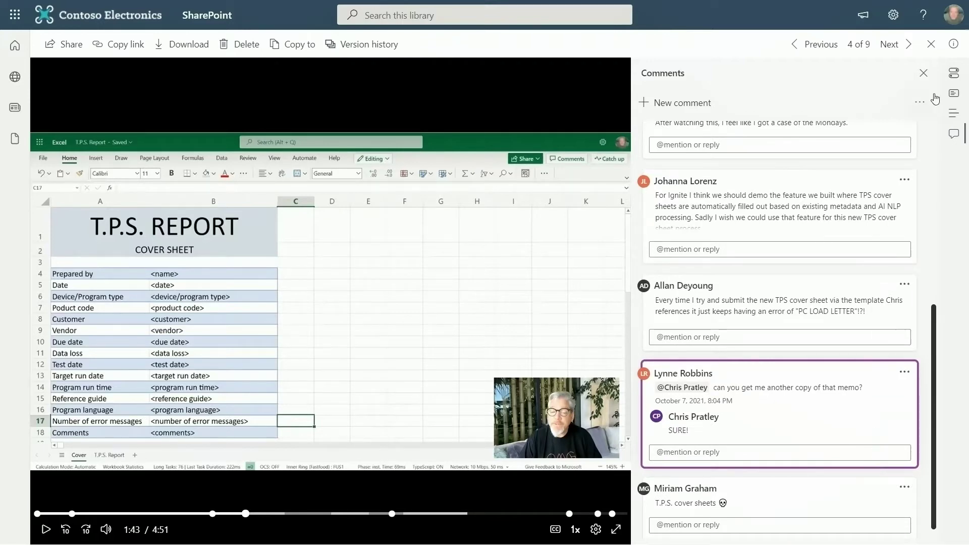
# Open the Ignite file's Details and its 93 Views statistics with viewer and retention charts.
pyautogui.click(931, 44)
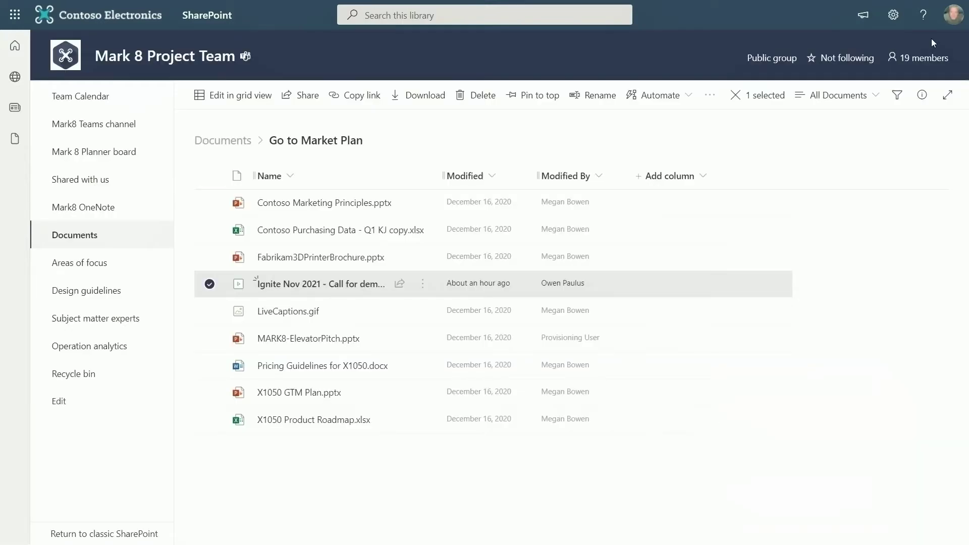
pyautogui.click(423, 283)
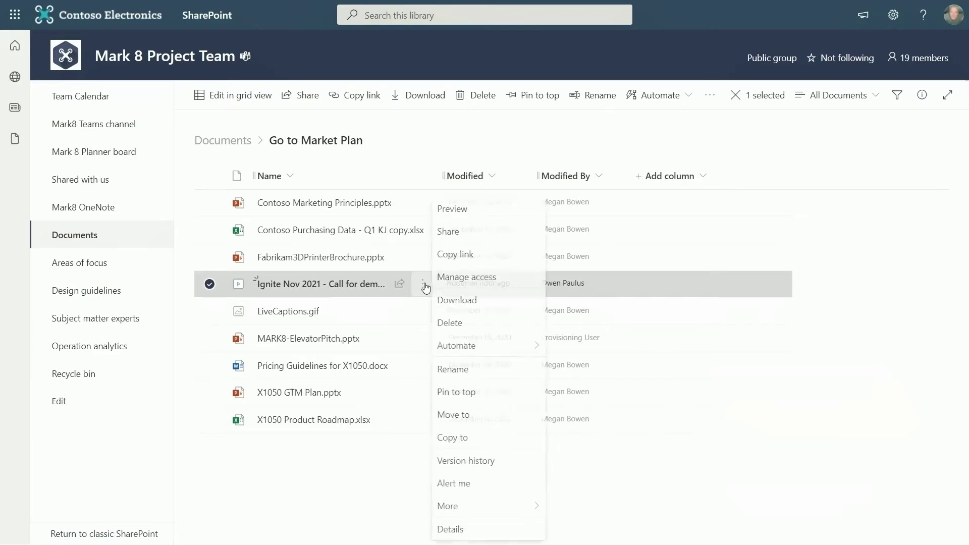
pyautogui.click(469, 529)
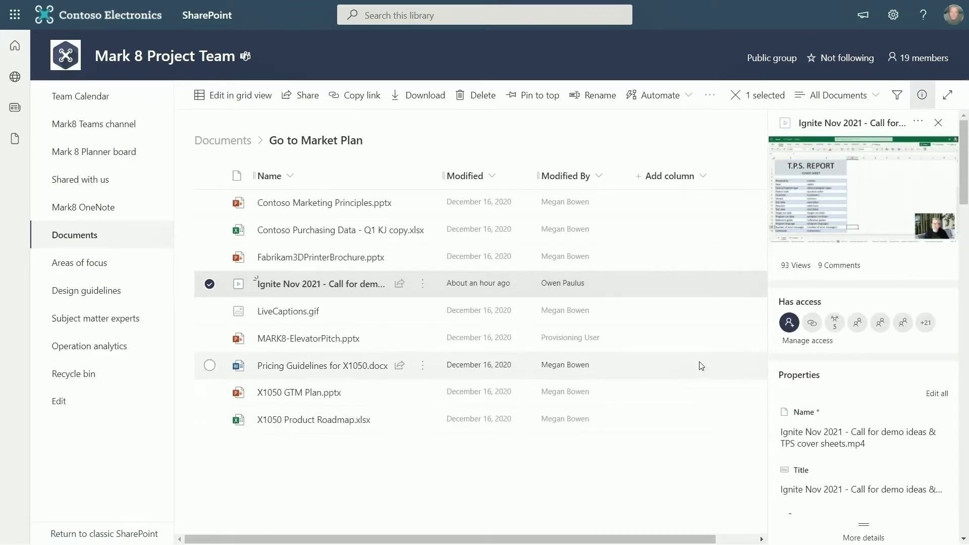
pyautogui.click(794, 265)
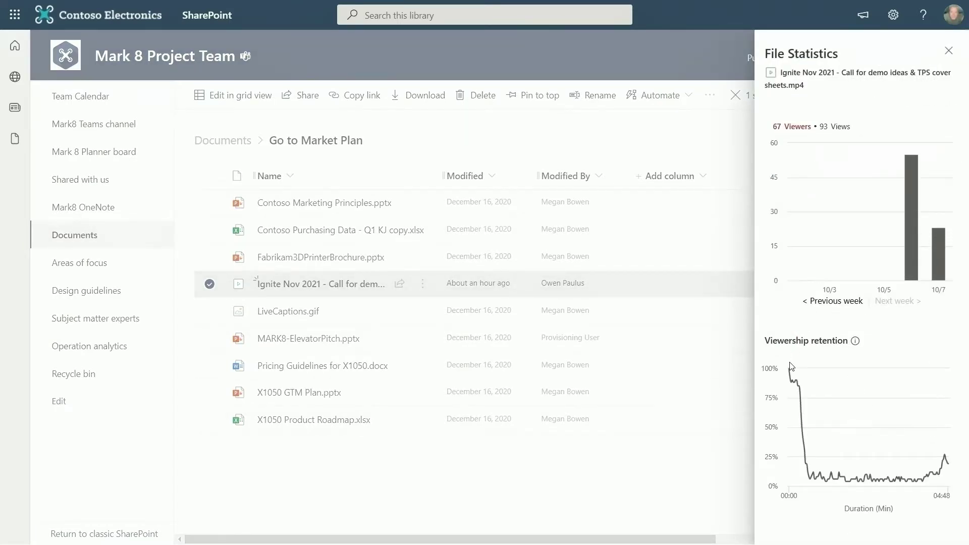
pyautogui.moveTo(789, 371)
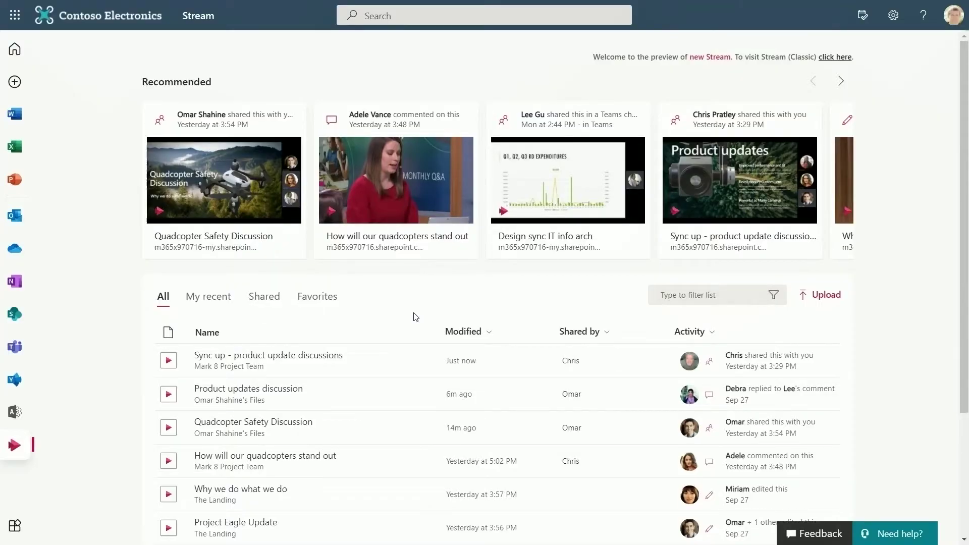
# Open the 11:23 Product updates discussion video and seek to about 3:52, keeping 1x speed.
pyautogui.click(294, 424)
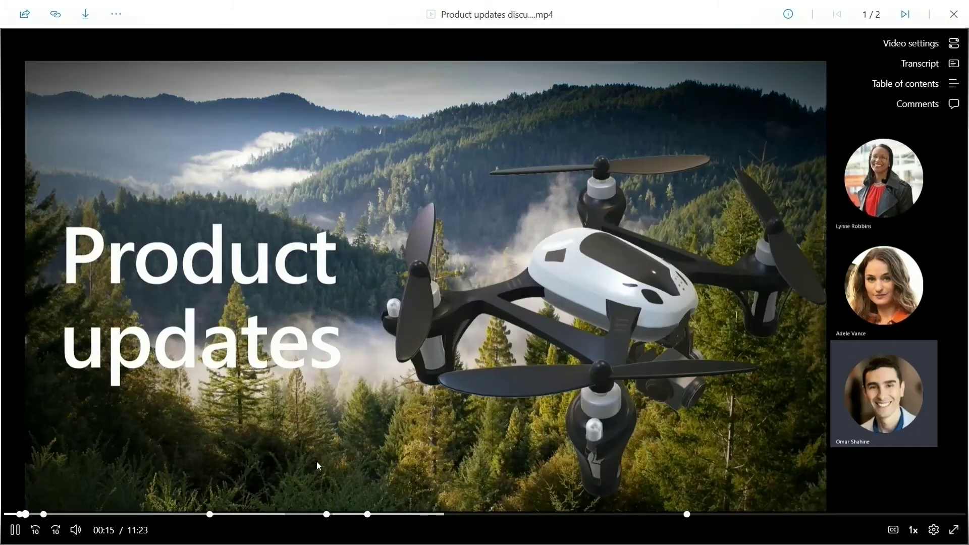
pyautogui.click(912, 532)
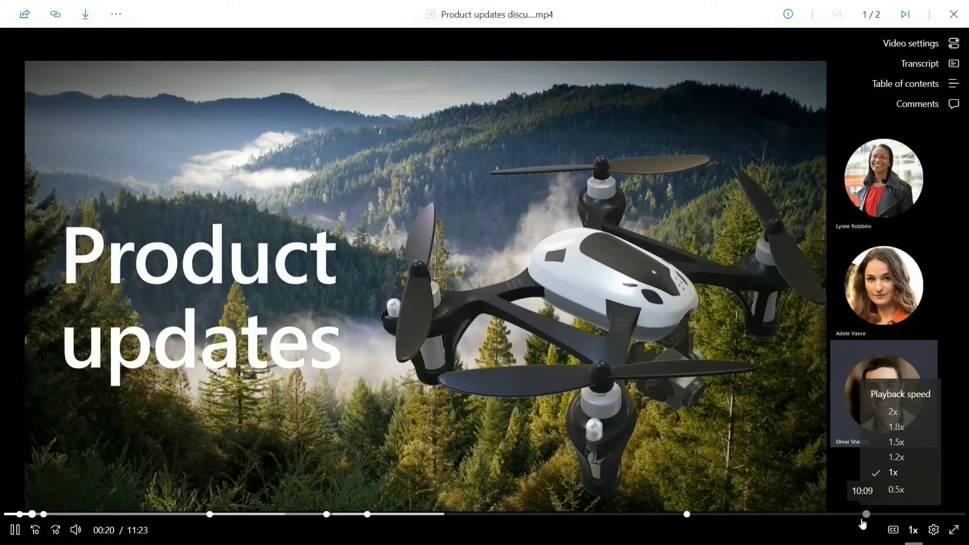
pyautogui.click(847, 532)
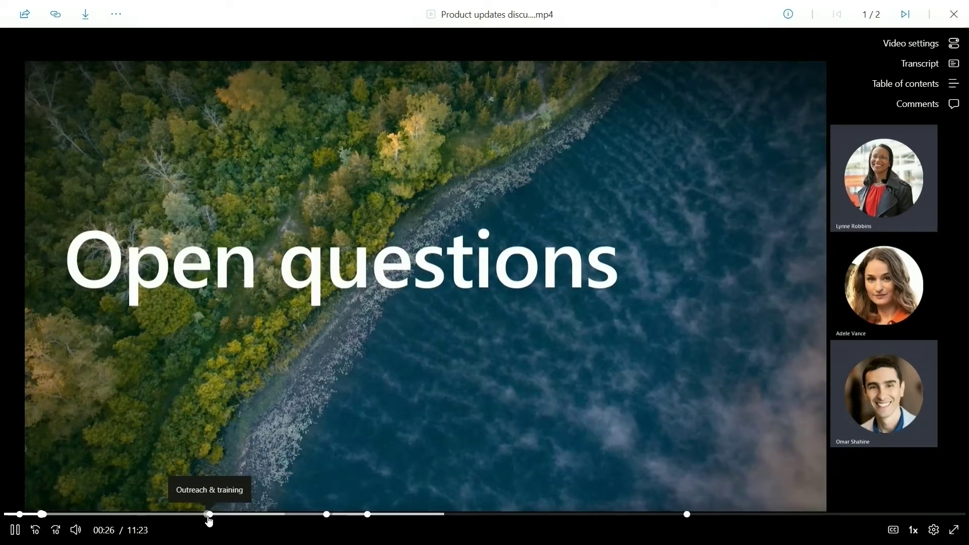
pyautogui.click(331, 515)
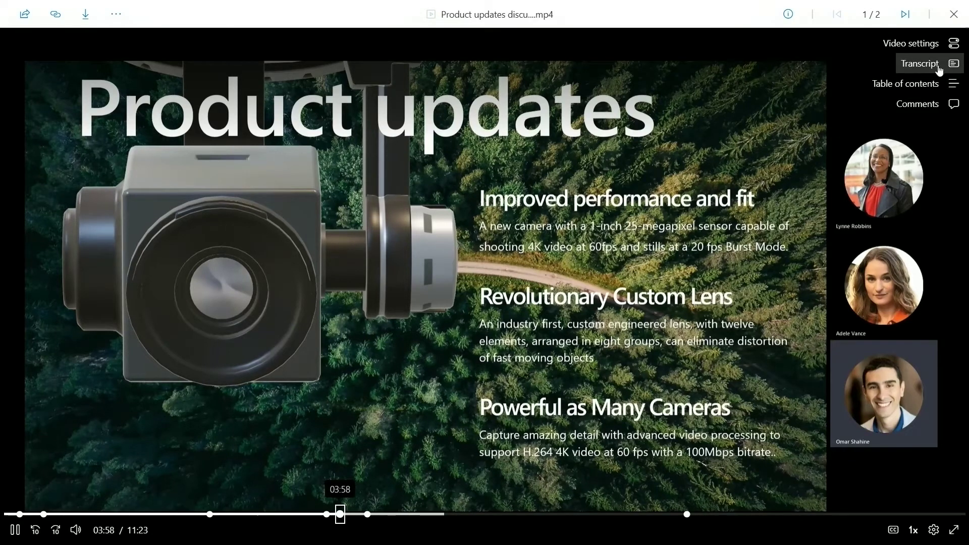
# Show the transcript and jump playback to its 3:15 passage on the new camera features.
pyautogui.click(938, 68)
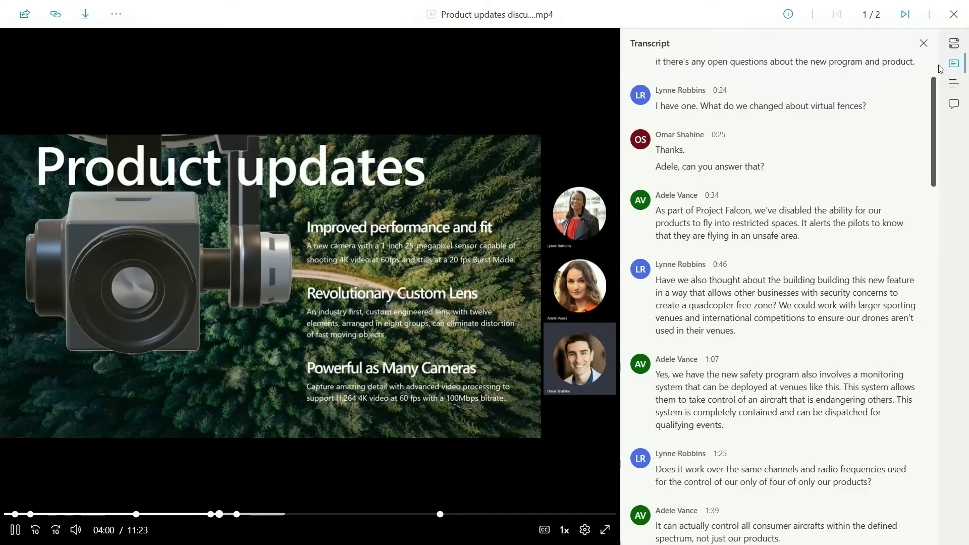
pyautogui.moveTo(930, 108); pyautogui.dragTo(934, 291)
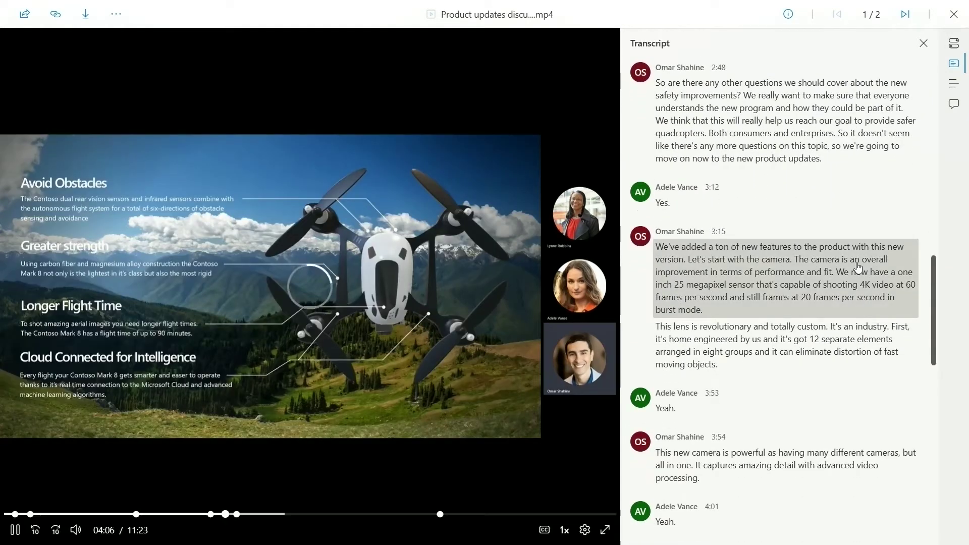
pyautogui.click(858, 268)
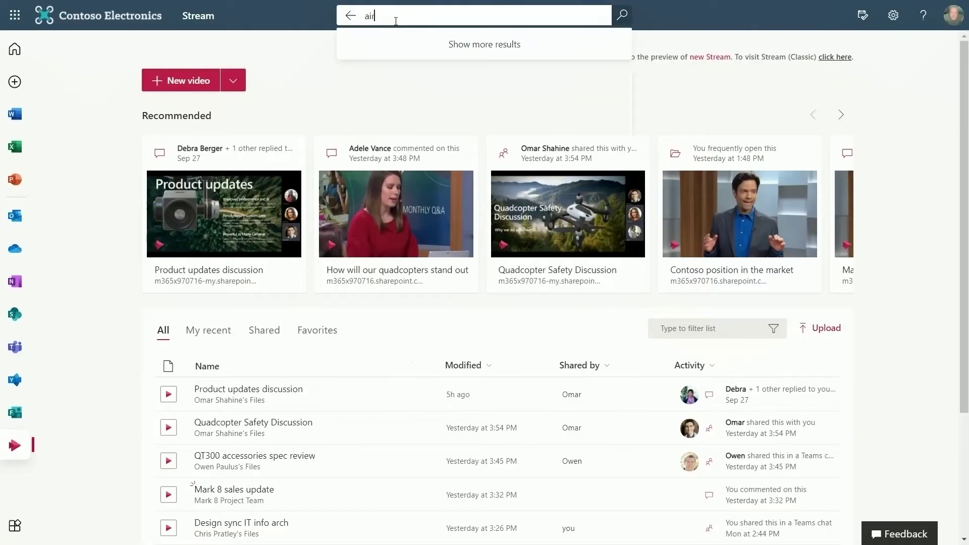
# Search Stream for 'aircraft' to list matching documents and recordings.
pyautogui.press('Return')
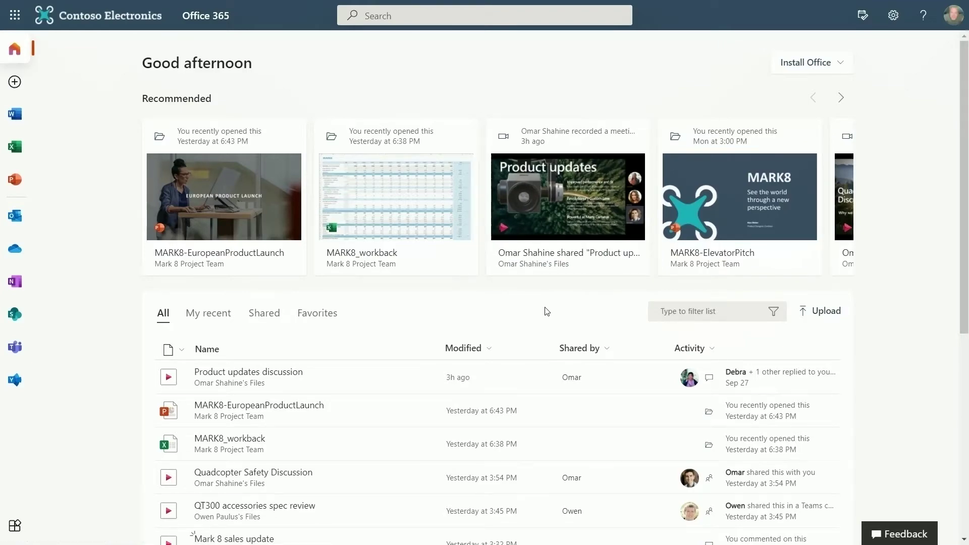
# Start a new browser tab to reach Yammer's Sales Best Practices community.
pyautogui.hotkey('ctrl', 't')
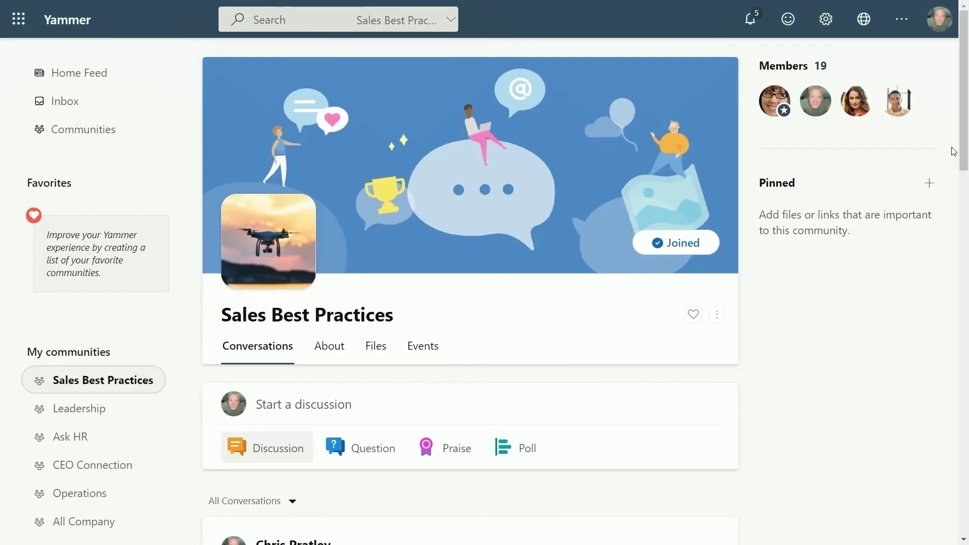
# Play the Product updates video, jump to 1:39 through its transcript, then hide the transcript.
pyautogui.moveTo(954, 152); pyautogui.dragTo(955, 297)
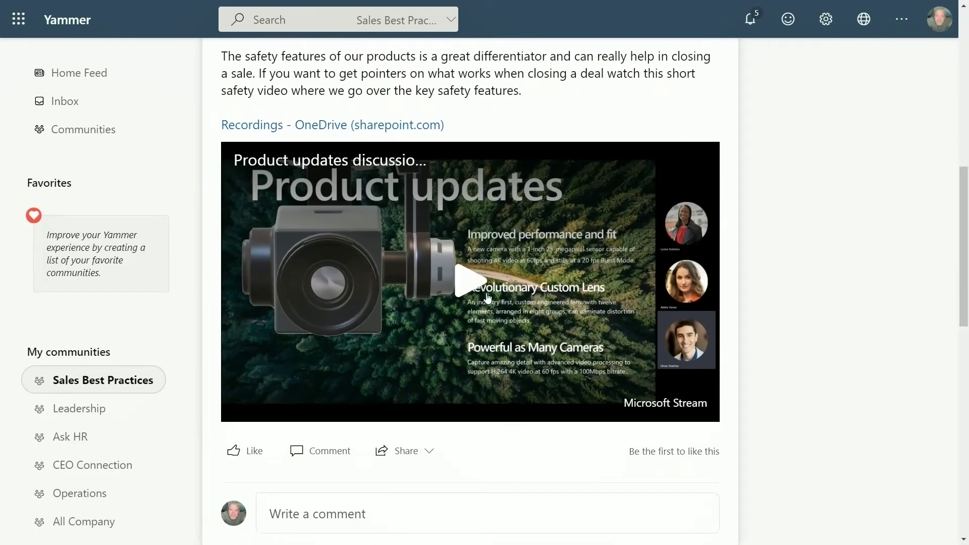
pyautogui.click(477, 292)
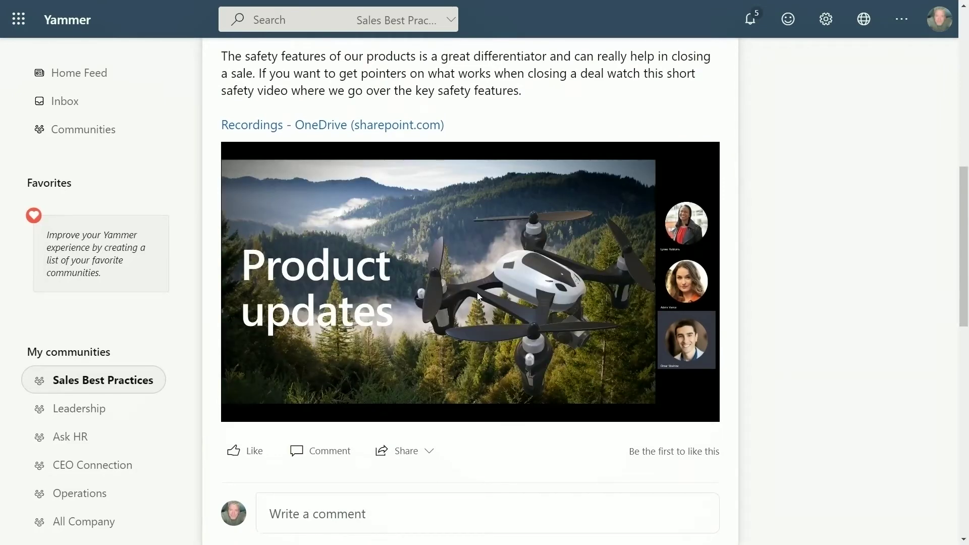
pyautogui.moveTo(556, 241)
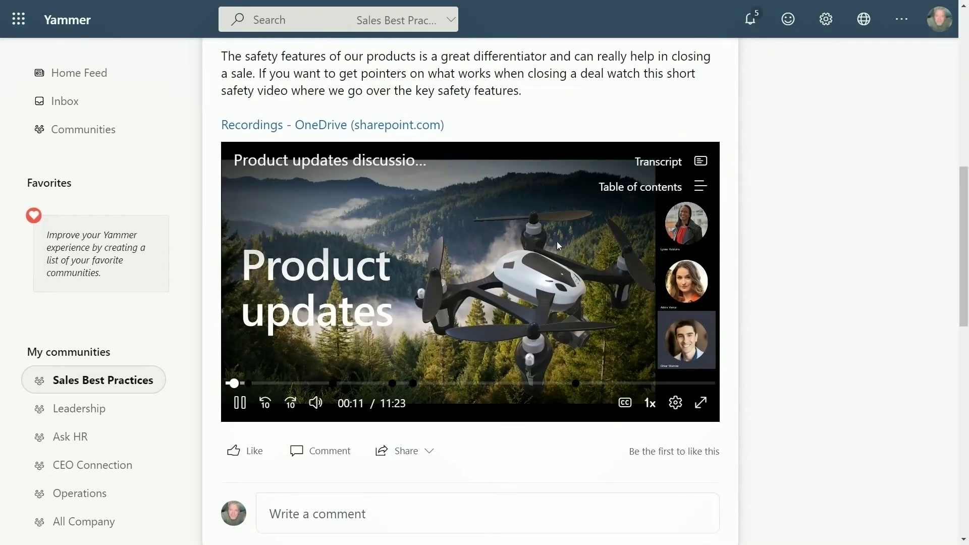
pyautogui.click(659, 161)
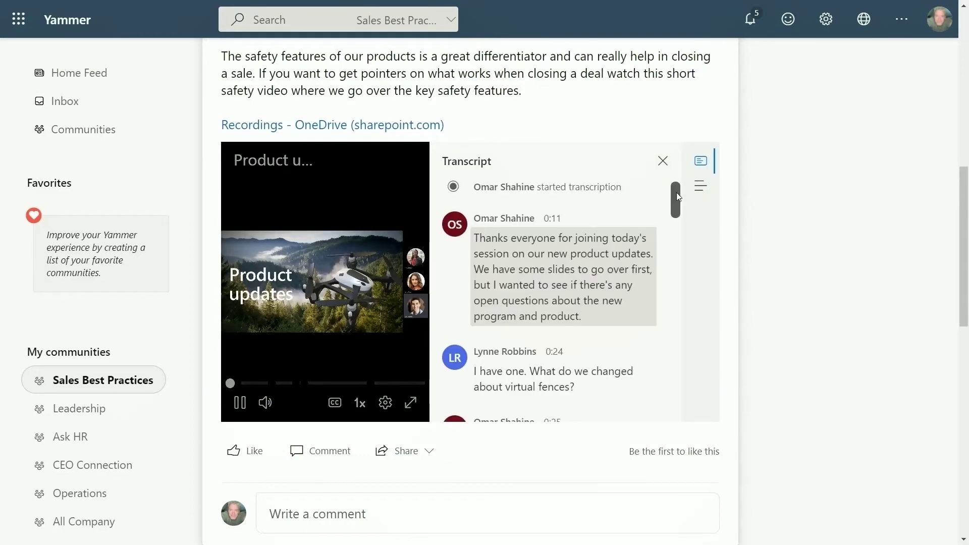
pyautogui.moveTo(676, 193); pyautogui.dragTo(667, 258)
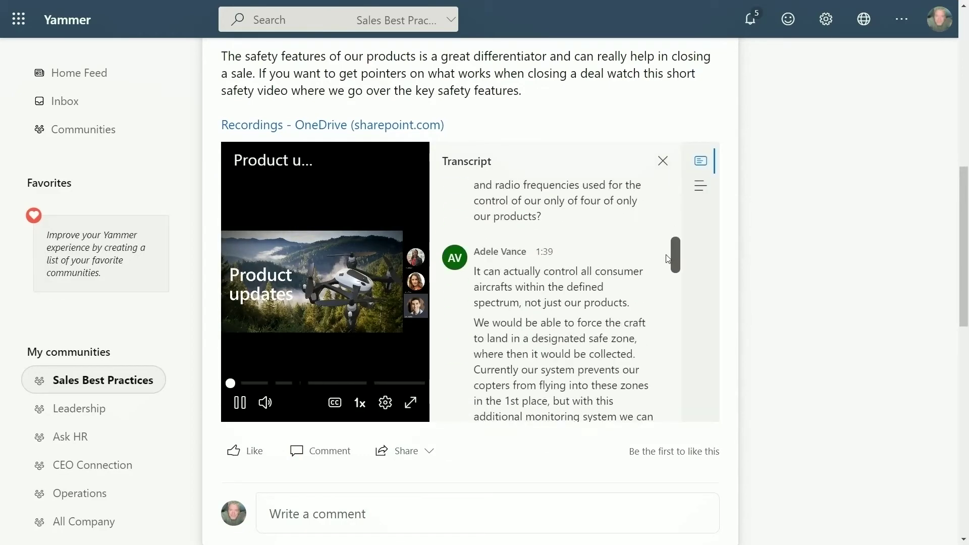
pyautogui.click(600, 286)
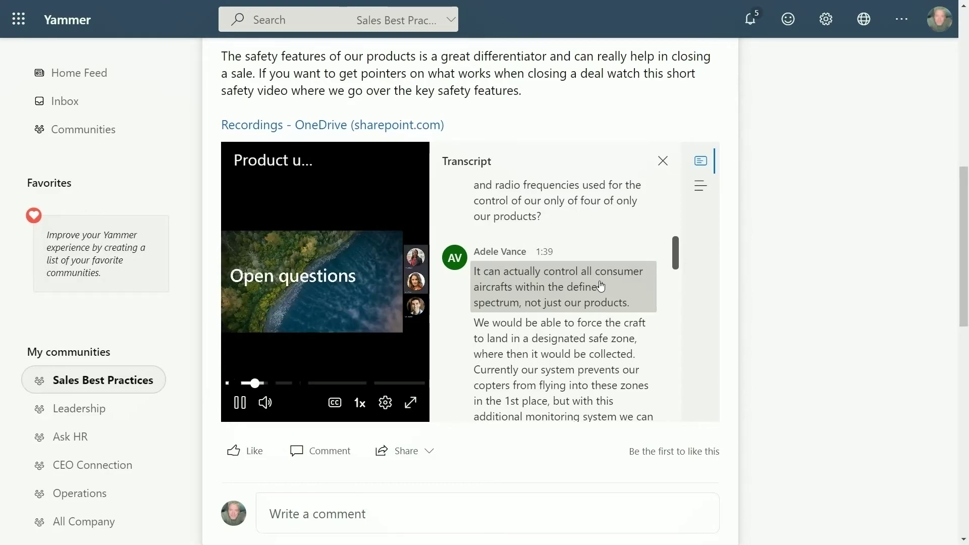
pyautogui.click(662, 162)
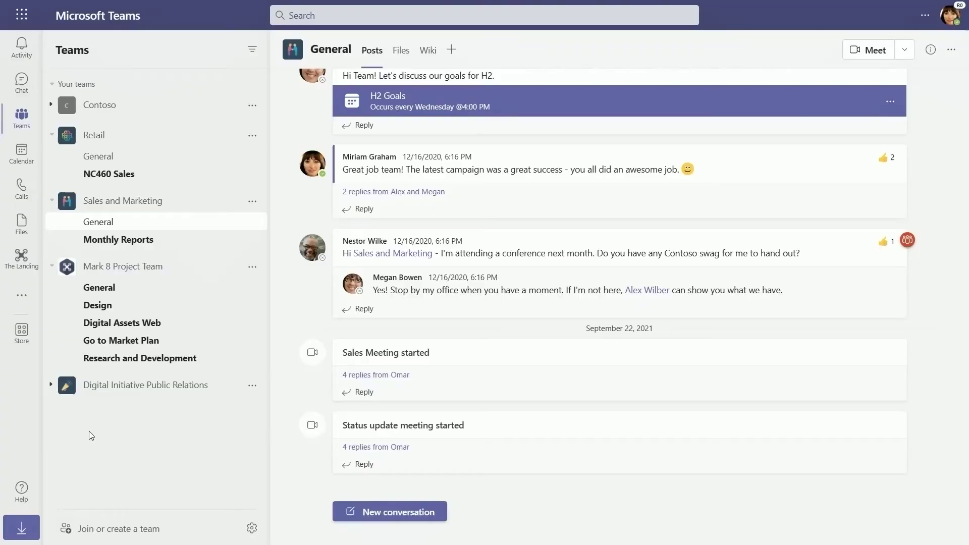
# On The Landing, advance the Recommended viewing carousel and play the Contoso Monthly Q&A and market position videos.
pyautogui.click(21, 257)
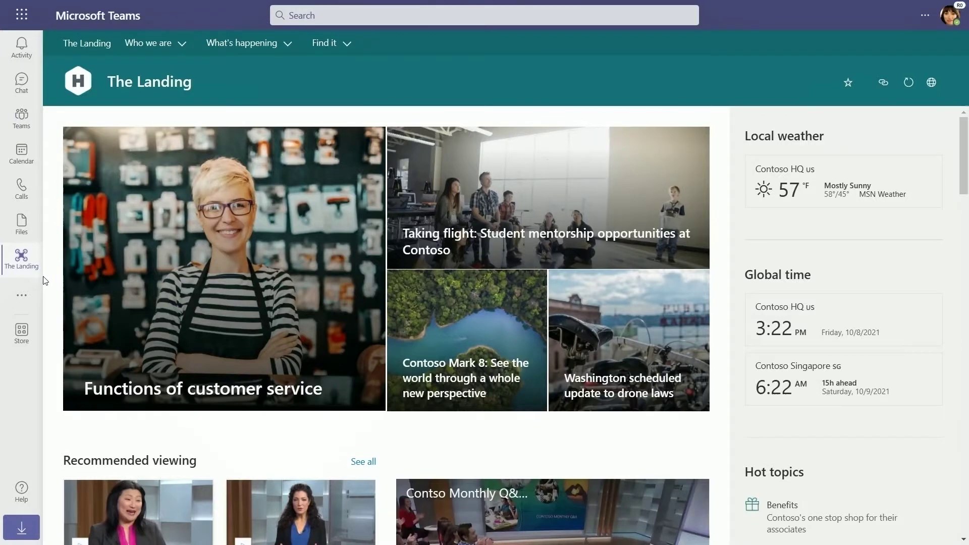
pyautogui.scroll(-5, 169, 337)
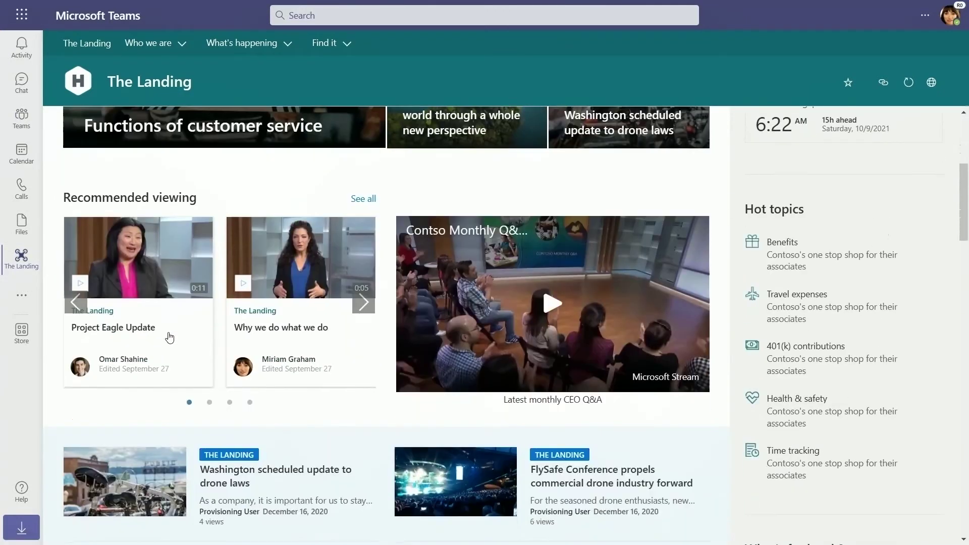
pyautogui.click(363, 303)
pyautogui.click(364, 303)
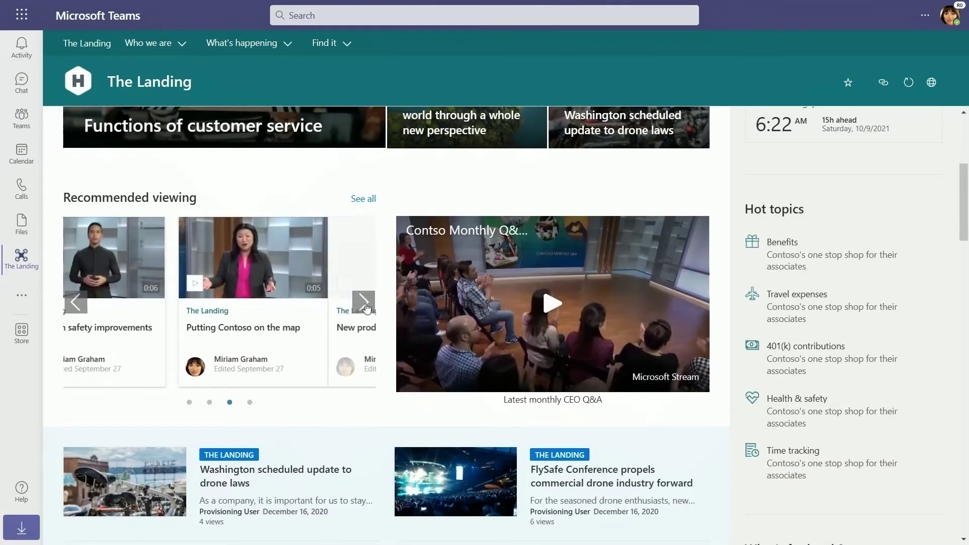
pyautogui.click(552, 302)
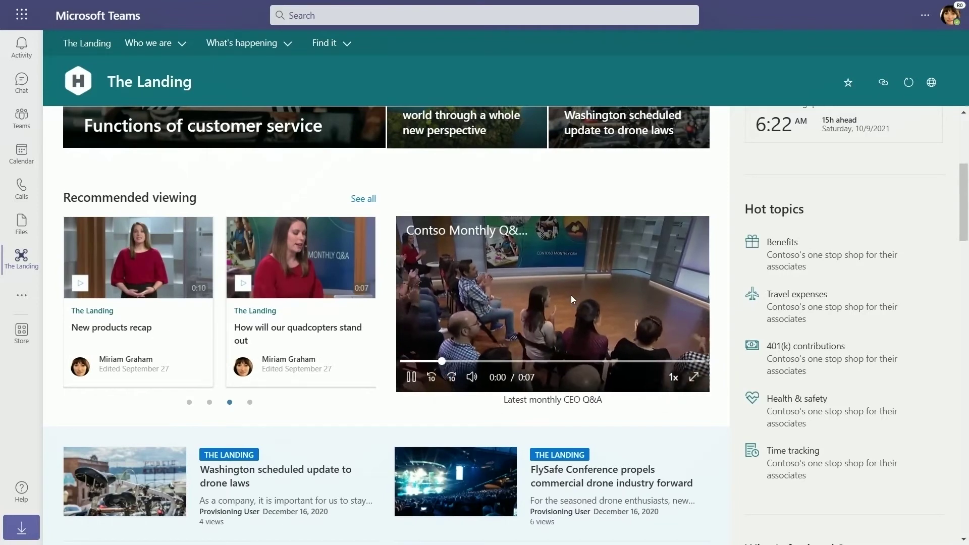
pyautogui.scroll(-10, 570, 295)
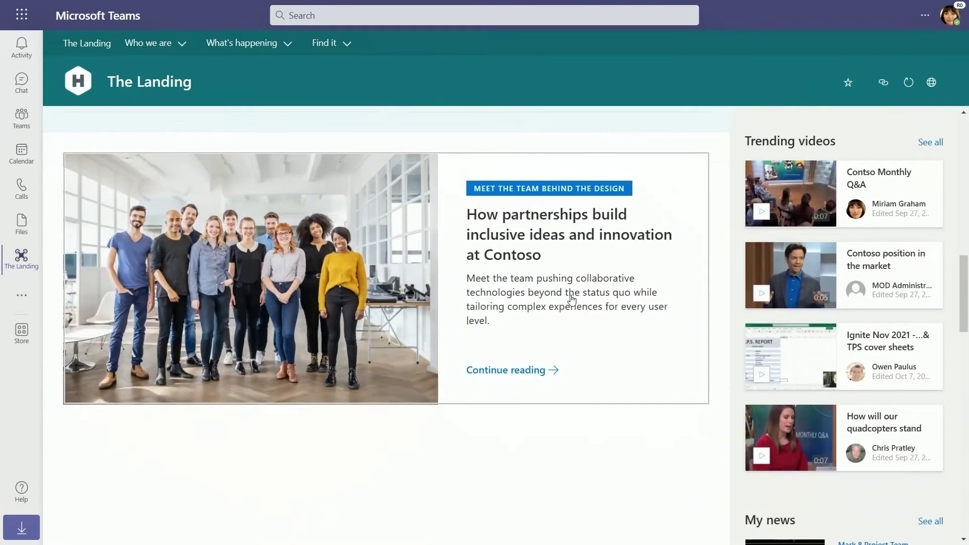
pyautogui.click(808, 298)
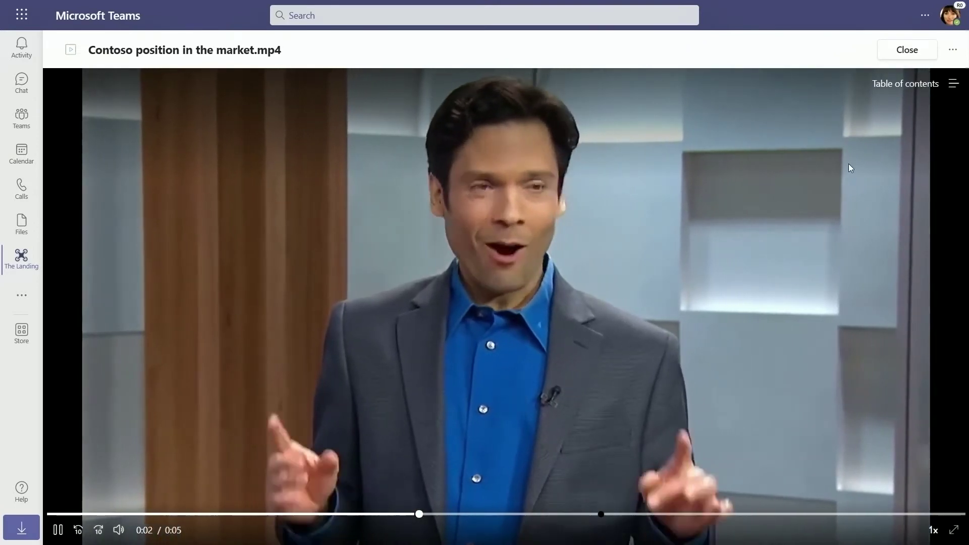
pyautogui.click(899, 52)
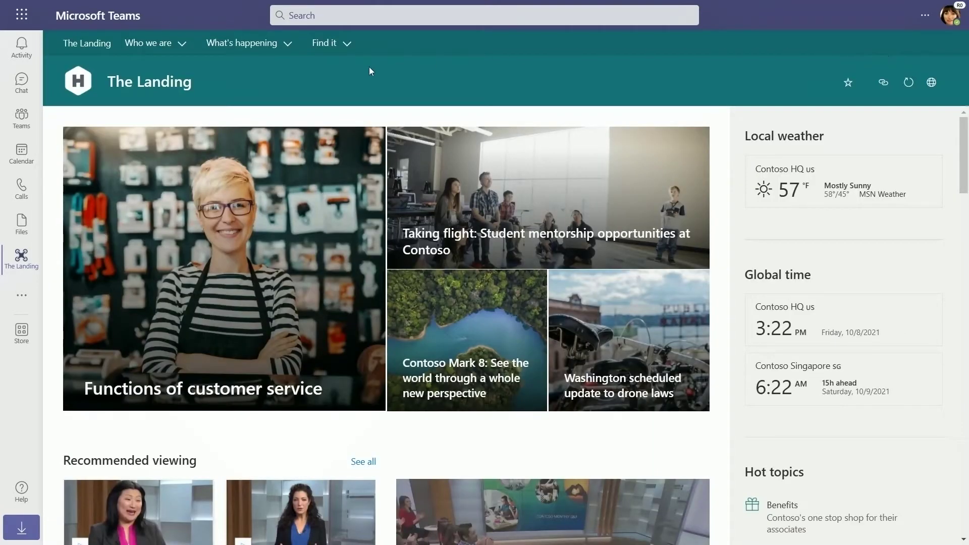
# Visit the Leadership connection site from the Who we are menu and scroll through it.
pyautogui.click(187, 53)
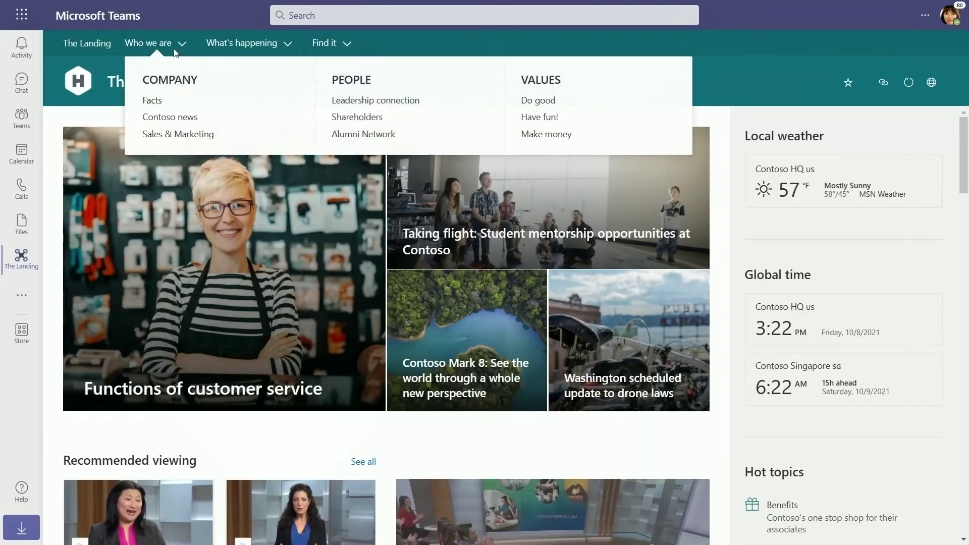
pyautogui.click(335, 111)
pyautogui.scroll(-5, 333, 202)
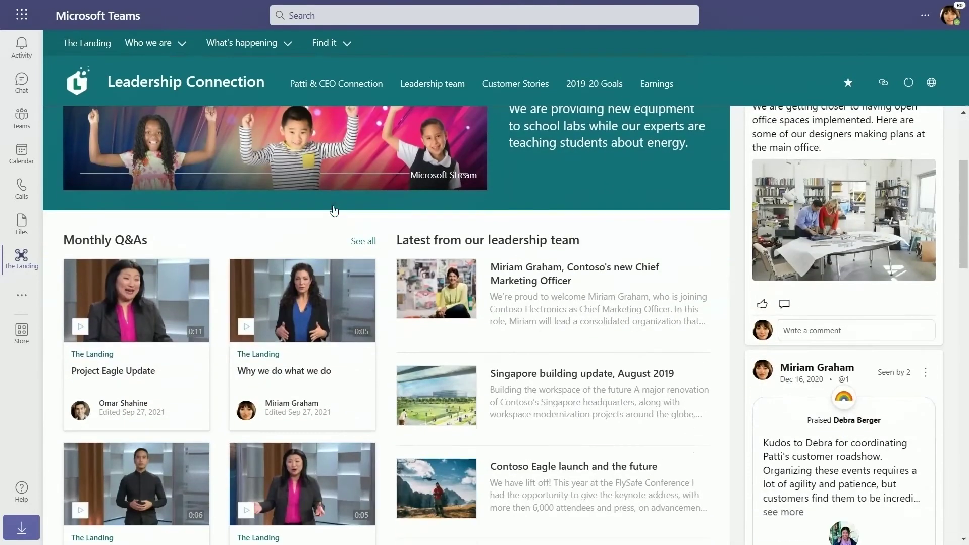
pyautogui.scroll(-1, 332, 204)
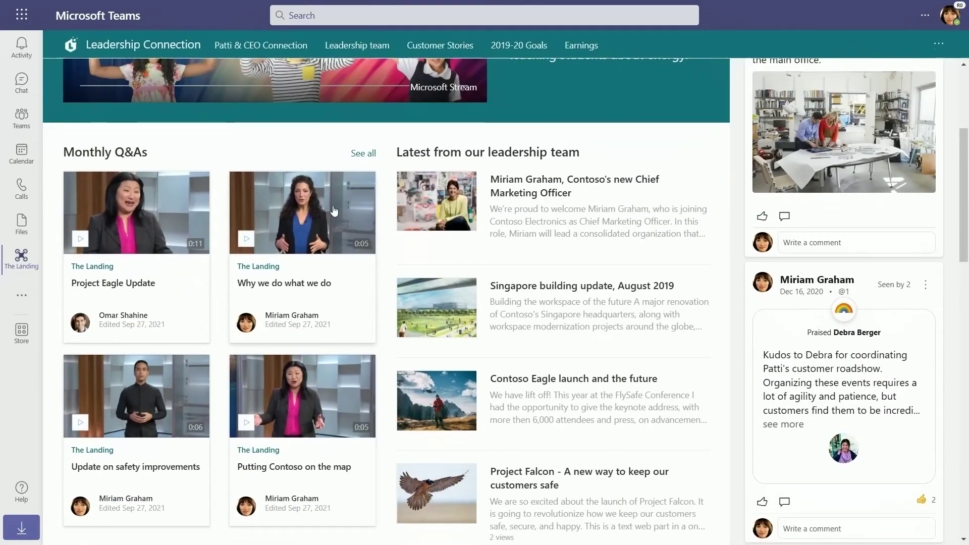
pyautogui.scroll(4, 333, 210)
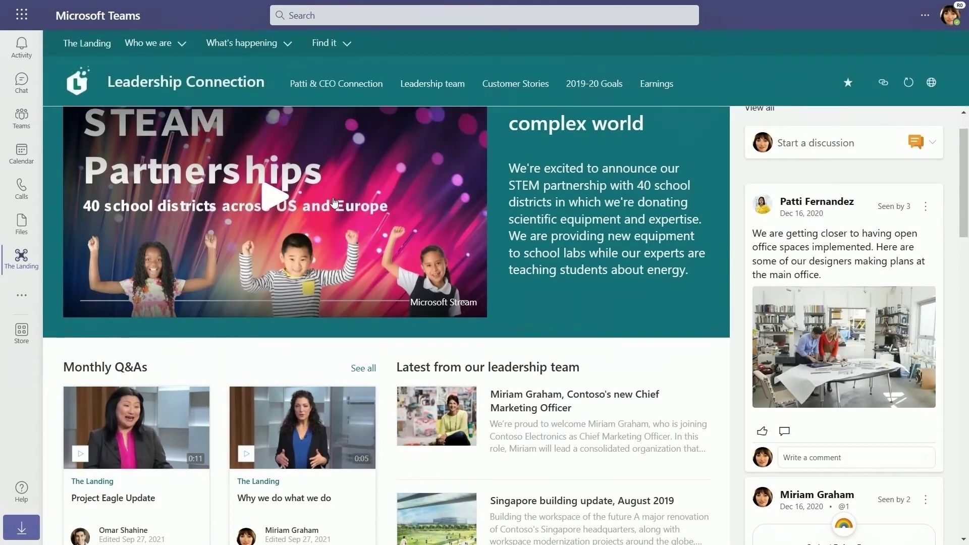
# Go to the Learning Central site from Find it and scroll through its video listings.
pyautogui.click(339, 43)
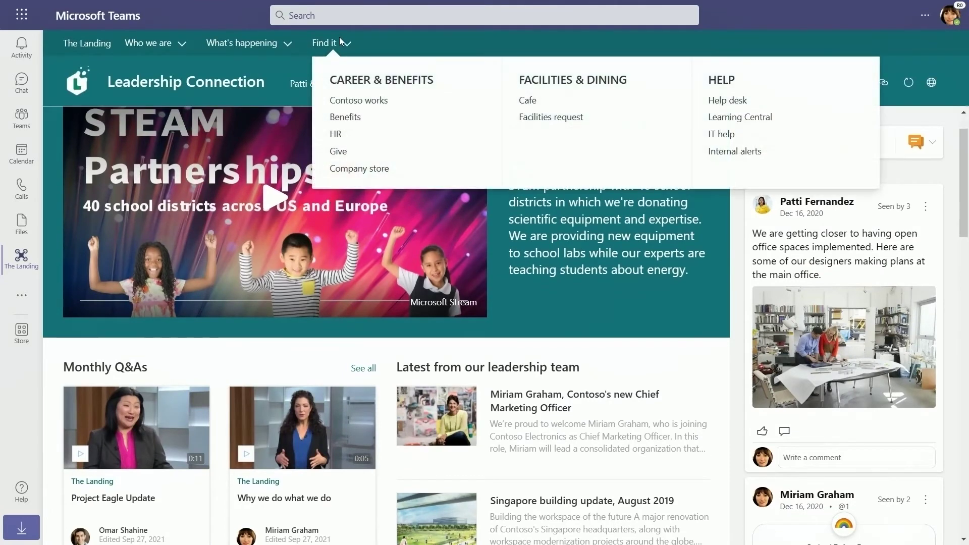
pyautogui.click(723, 120)
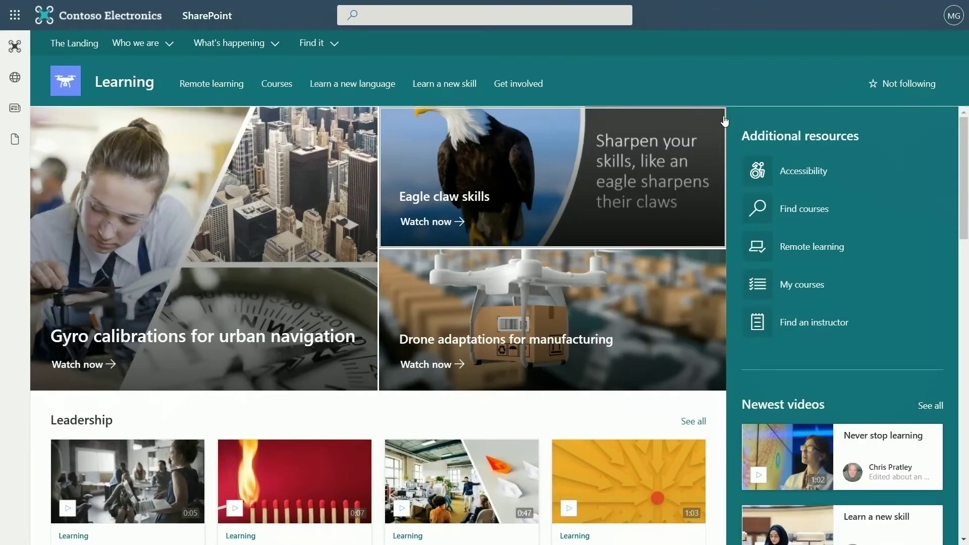
pyautogui.scroll(-2, 724, 120)
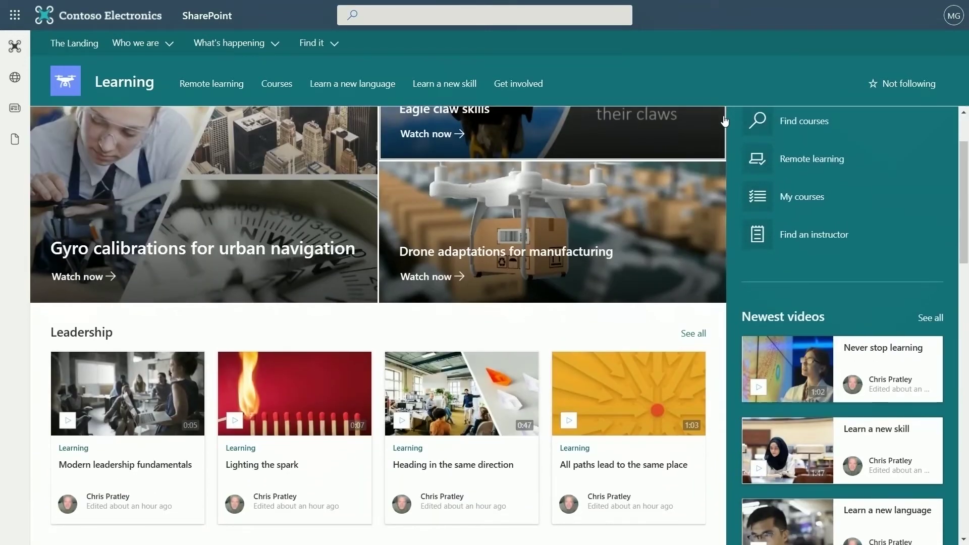
pyautogui.scroll(-4, 723, 120)
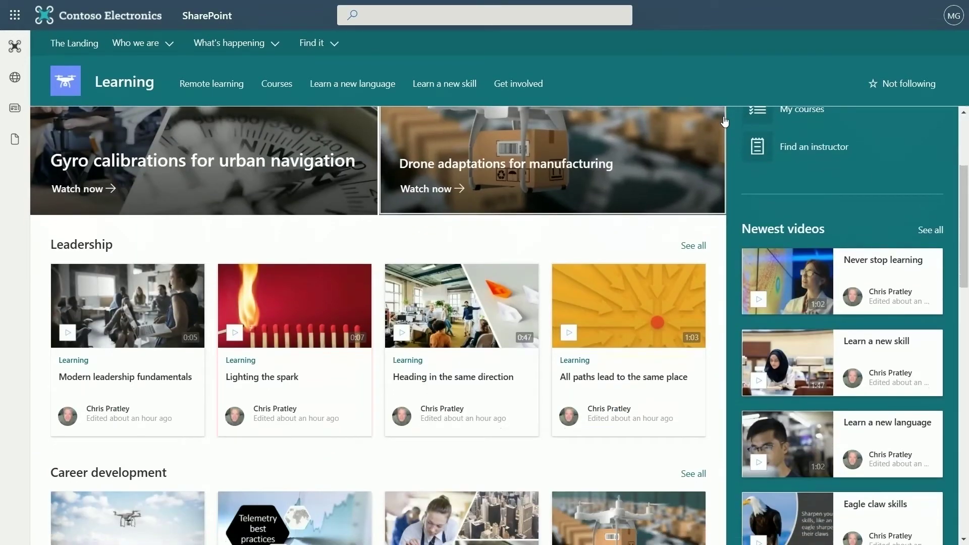
pyautogui.scroll(-1, 723, 121)
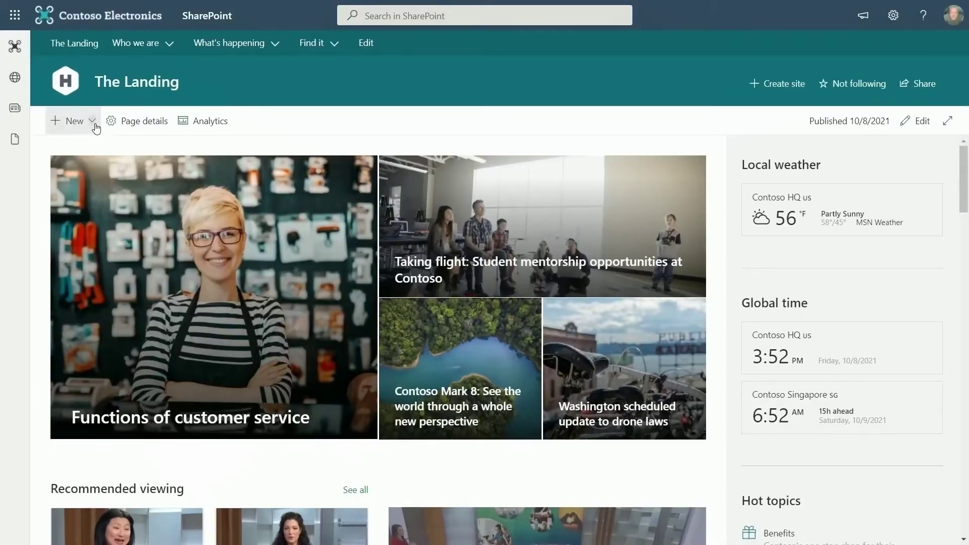
# Create a new video news link and paste the Never stop learning video's URL.
pyautogui.click(92, 122)
pyautogui.click(127, 283)
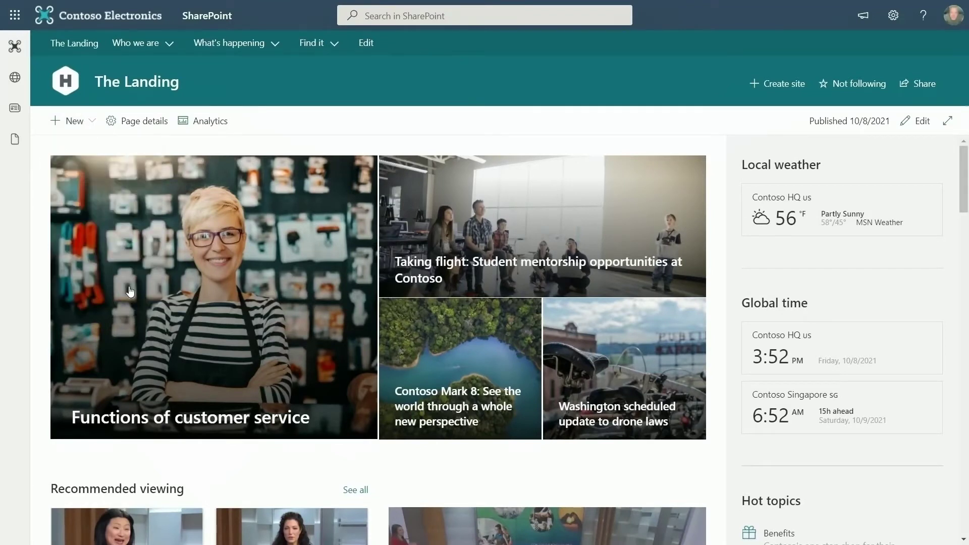
pyautogui.click(817, 124)
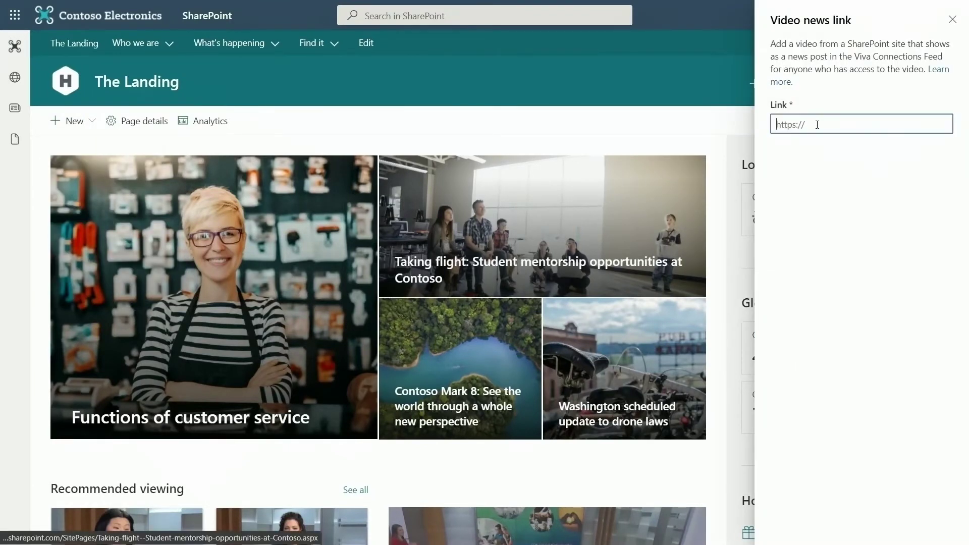
pyautogui.hotkey('ctrl', 'v')
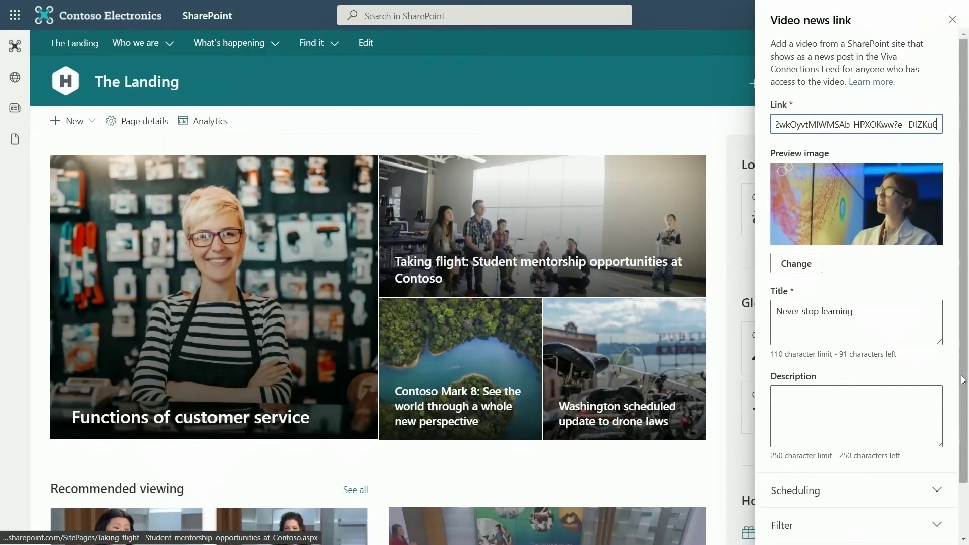
pyautogui.scroll(-1, 953, 465)
# Turn on Publish later for 10/29/2021 at 12:00 AM and schedule the post.
pyautogui.click(936, 430)
pyautogui.click(787, 471)
pyautogui.scroll(-2, 873, 457)
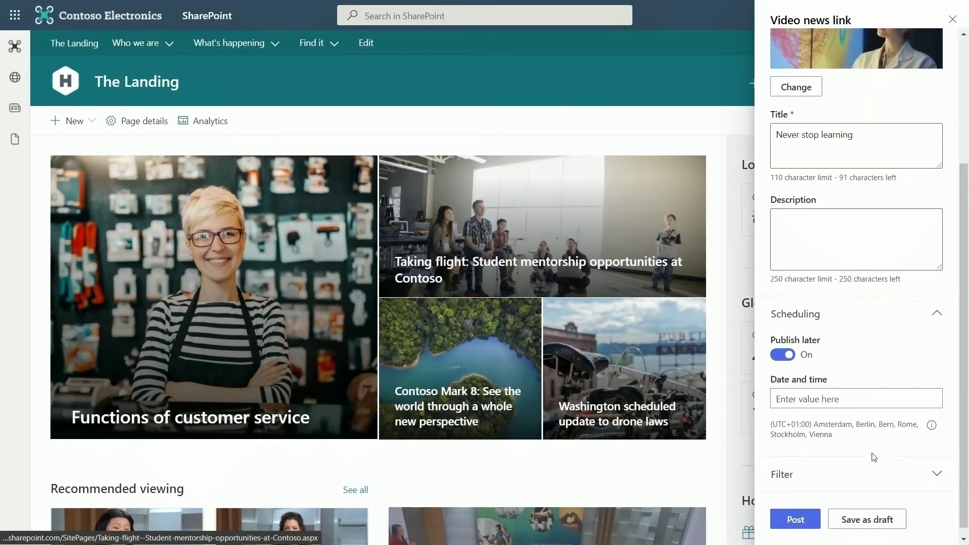
pyautogui.click(849, 389)
pyautogui.click(875, 290)
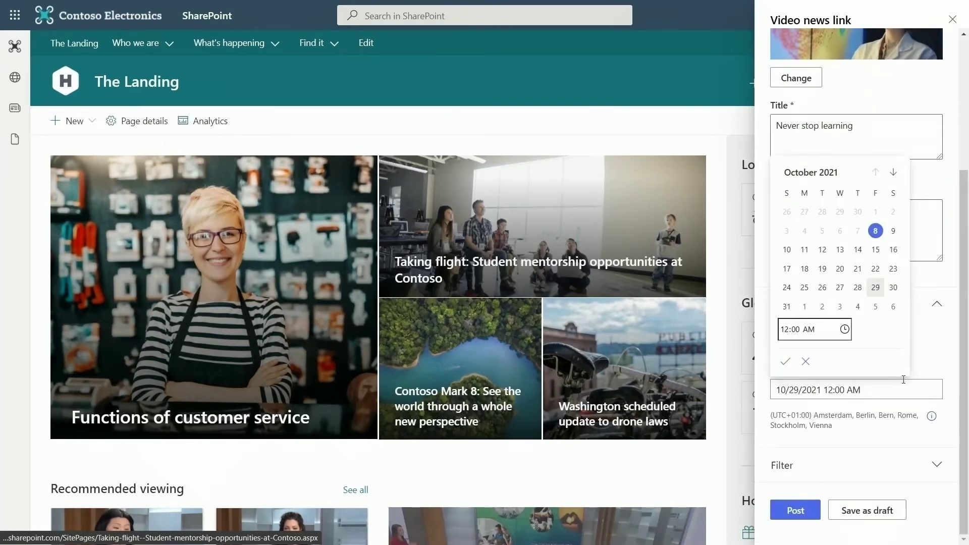
pyautogui.click(780, 367)
pyautogui.click(883, 464)
pyautogui.scroll(-1, 880, 439)
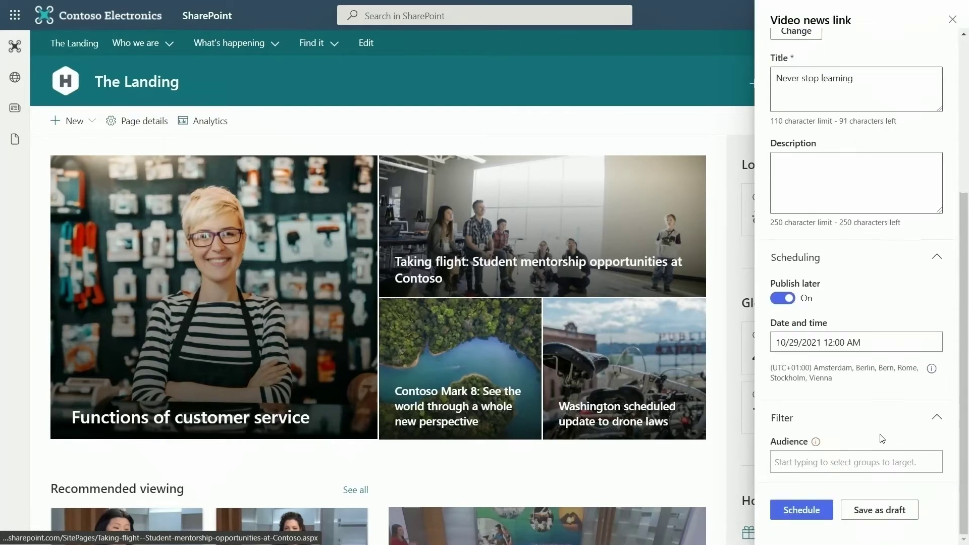
pyautogui.click(801, 510)
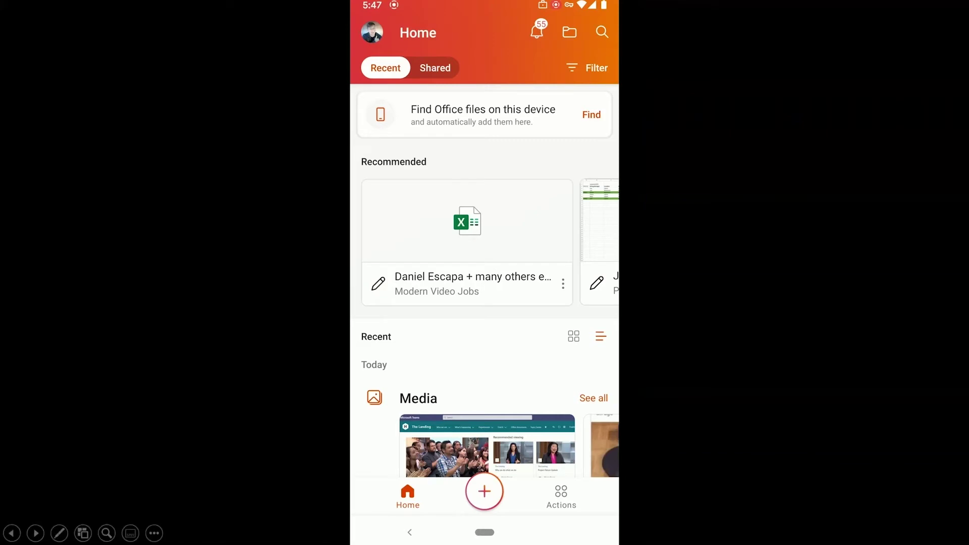
pyautogui.moveTo(587, 410); pyautogui.dragTo(588, 260)
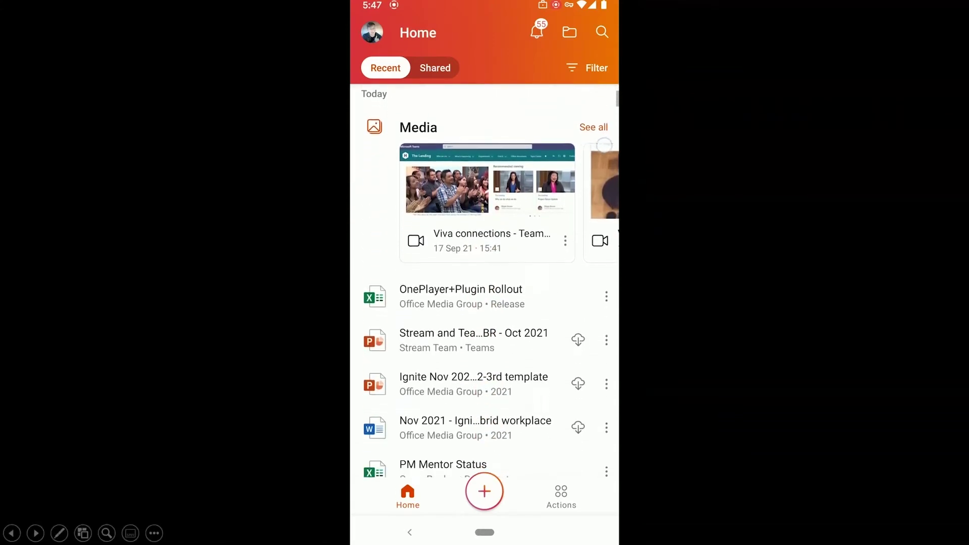
pyautogui.moveTo(604, 145); pyautogui.dragTo(604, 130)
pyautogui.moveTo(517, 214); pyautogui.dragTo(375, 217)
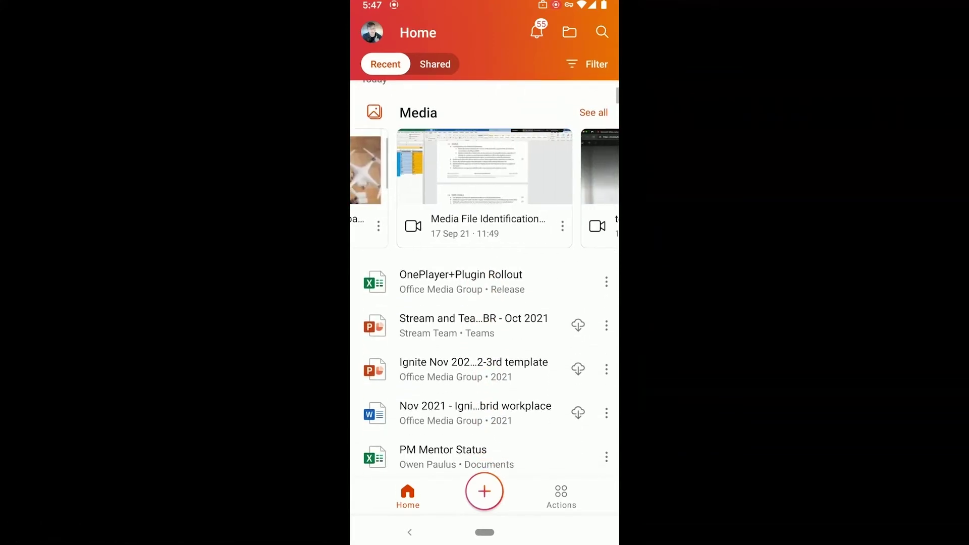
pyautogui.moveTo(538, 257); pyautogui.dragTo(420, 258)
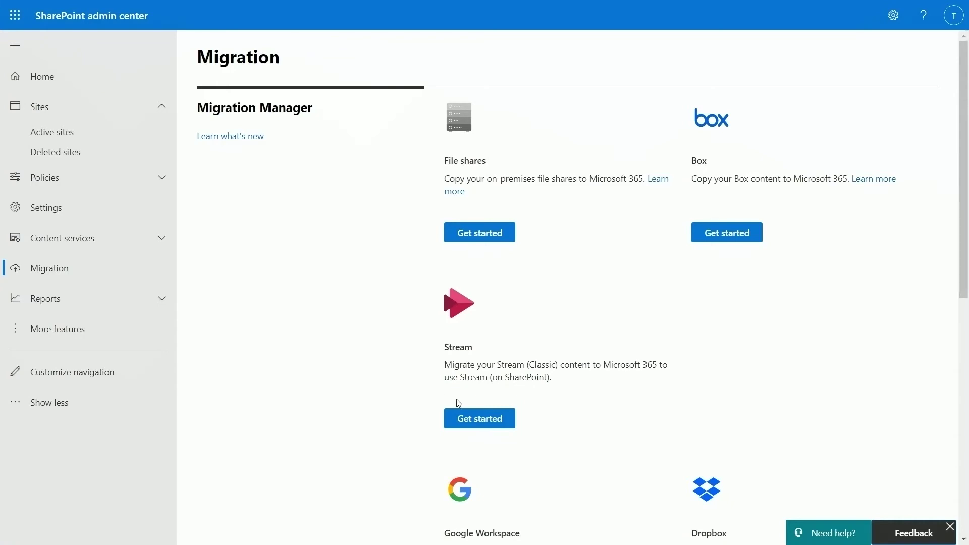
# Scan the Mark 8 Project Team, CEO Connection and two user content containers.
pyautogui.click(476, 419)
pyautogui.scroll(-5, 478, 418)
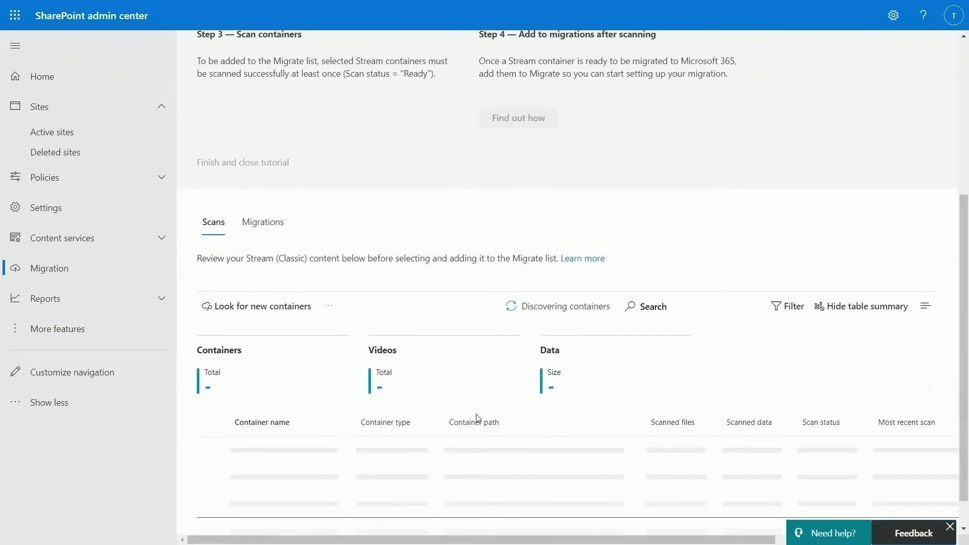
pyautogui.scroll(-1, 477, 417)
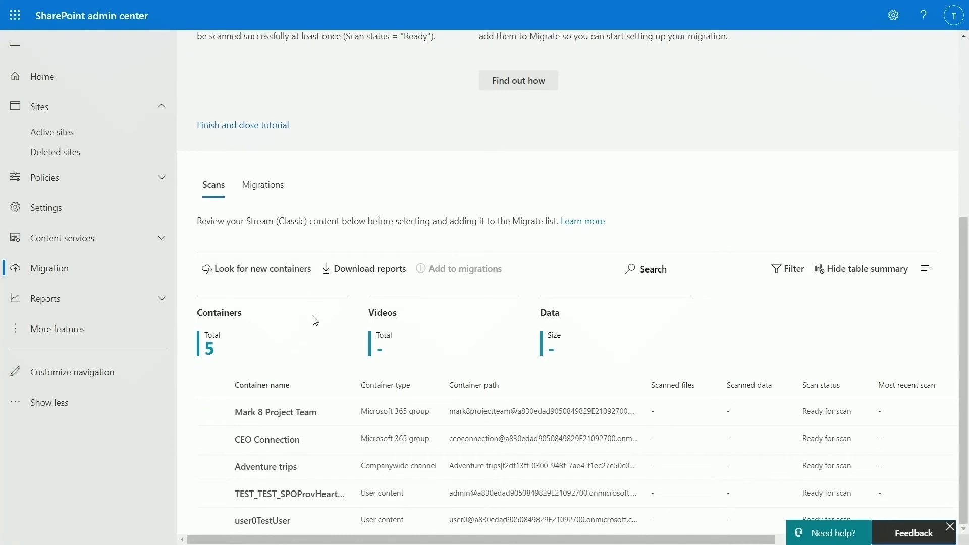
pyautogui.click(211, 411)
pyautogui.click(212, 439)
pyautogui.click(215, 493)
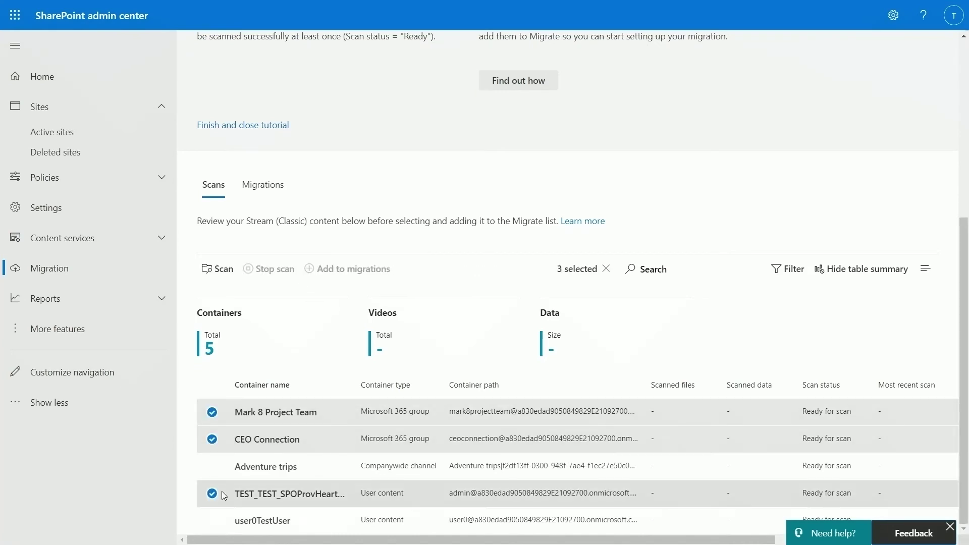
pyautogui.click(213, 520)
pyautogui.click(226, 272)
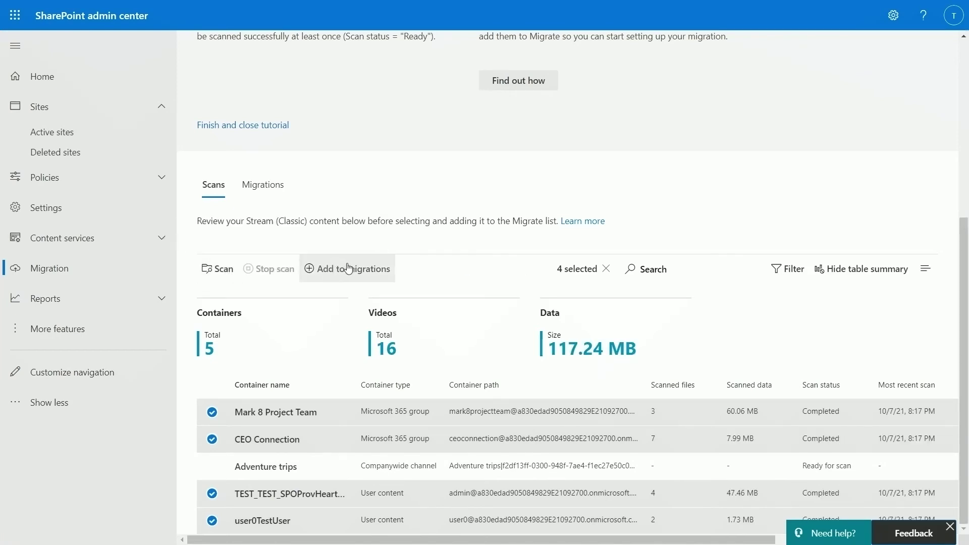
# Add the four containers to migrations, review the 14 succeeded videos, and open the migrated folder.
pyautogui.click(348, 269)
pyautogui.click(263, 185)
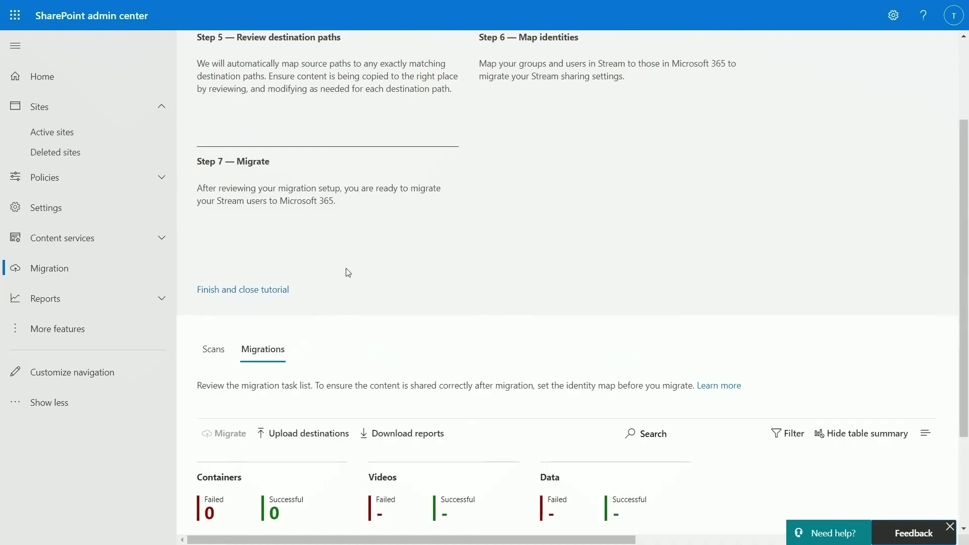
pyautogui.scroll(-3, 348, 273)
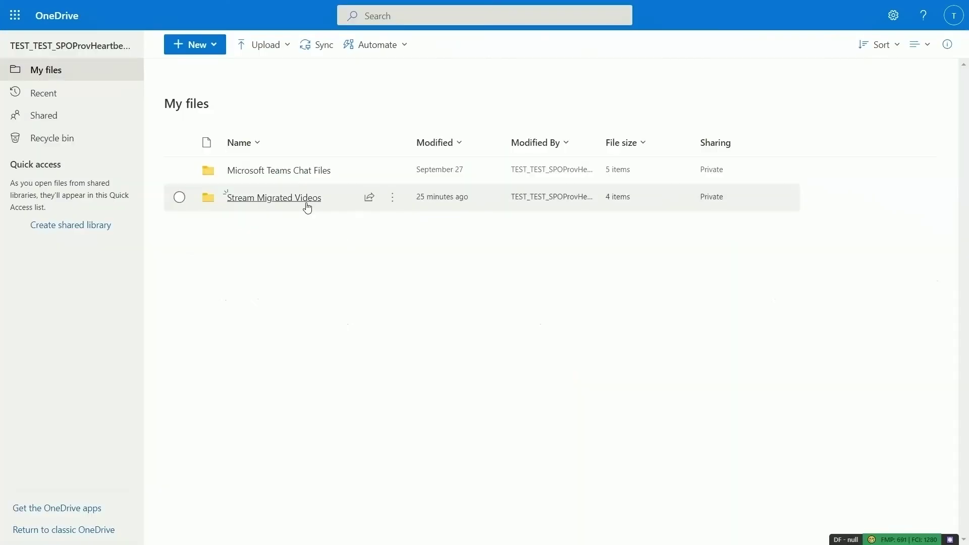
pyautogui.click(305, 204)
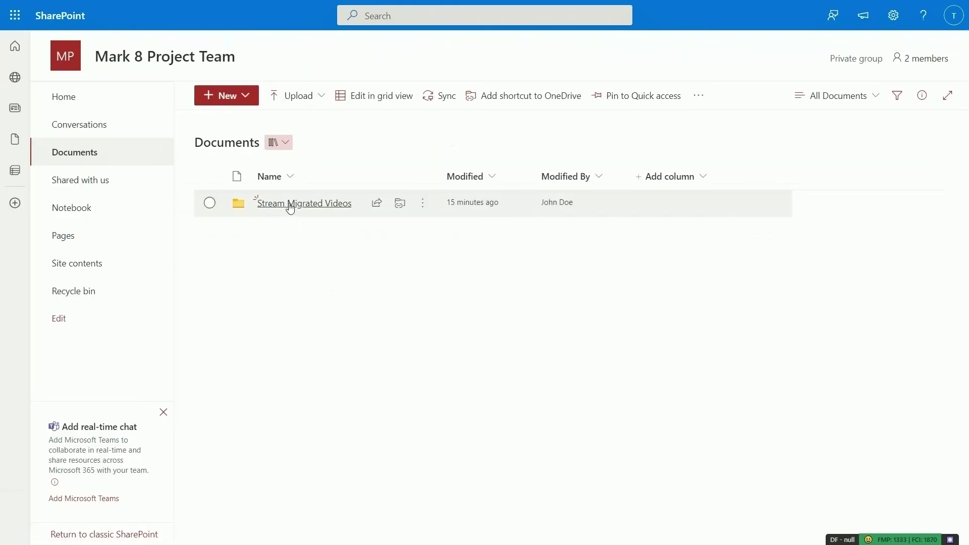
# Open Stream Migrated Videos, then the Status updates folder with its three videos.
pyautogui.click(290, 204)
pyautogui.click(290, 204)
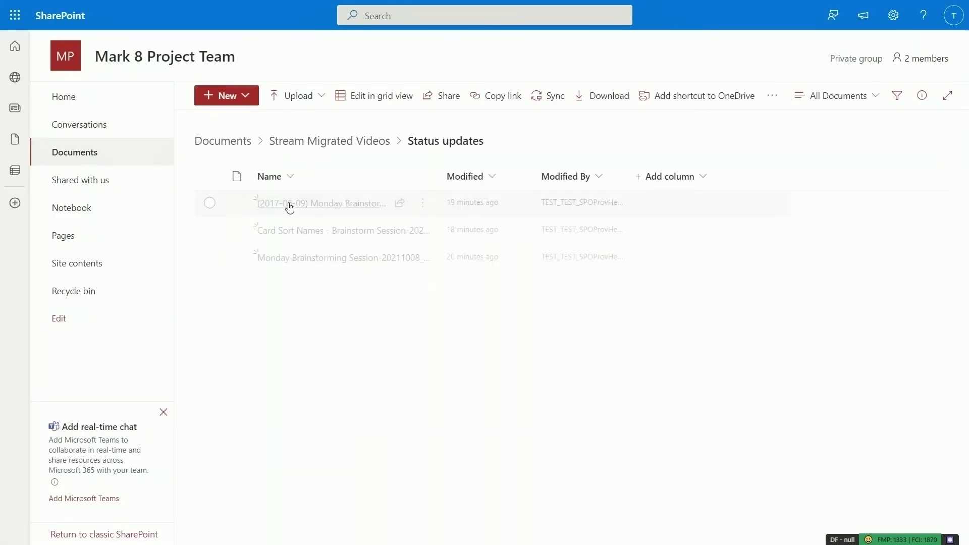
pyautogui.moveTo(323, 263)
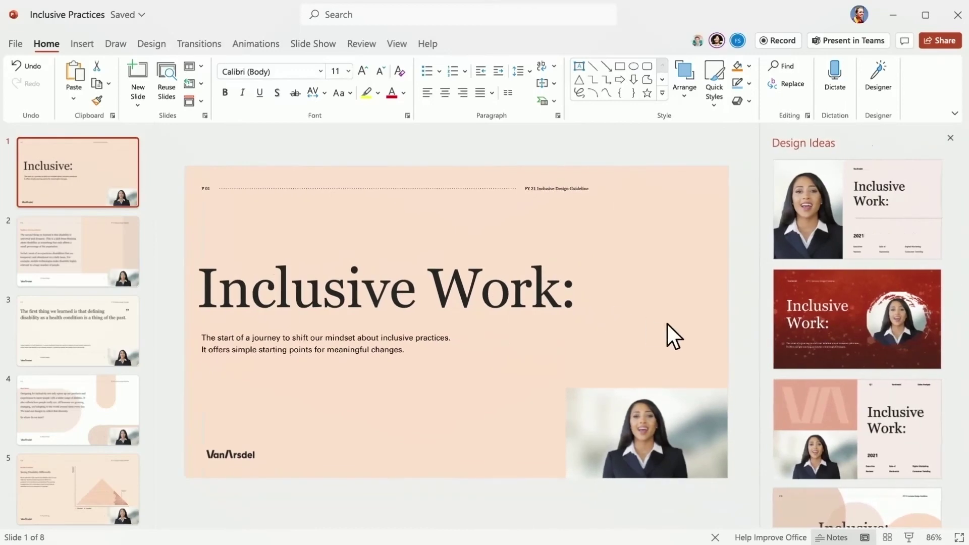
# Apply the red second Design Ideas layout to the Inclusive Work title slide.
pyautogui.click(824, 326)
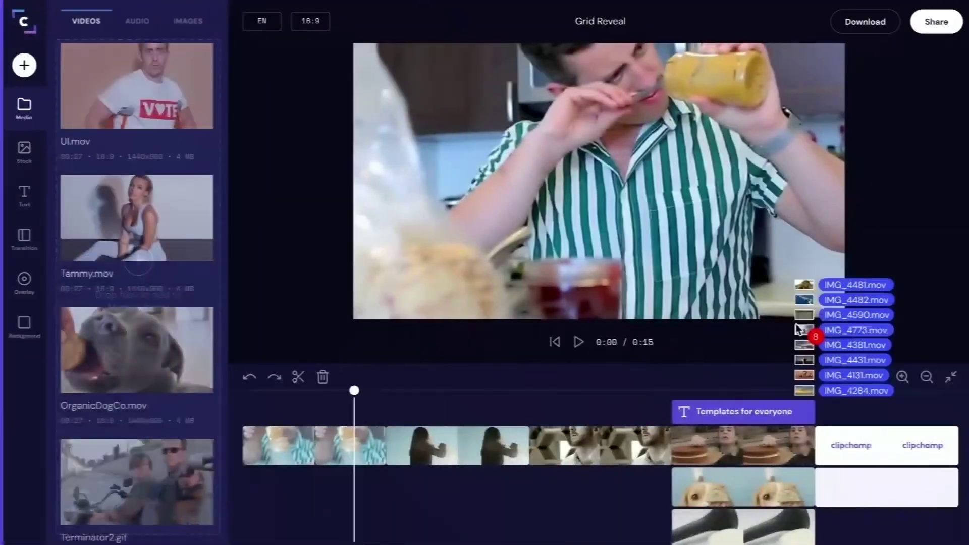
# Import the eight .mov files into the media library and make IMG_4481.mov the opening clip.
pyautogui.moveTo(795, 323); pyautogui.dragTo(451, 284)
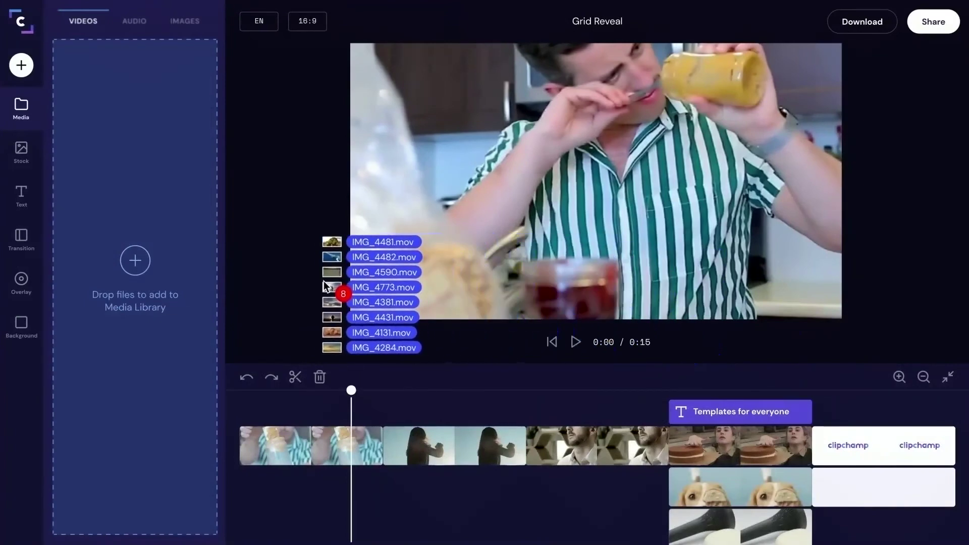
pyautogui.moveTo(326, 286); pyautogui.dragTo(135, 262)
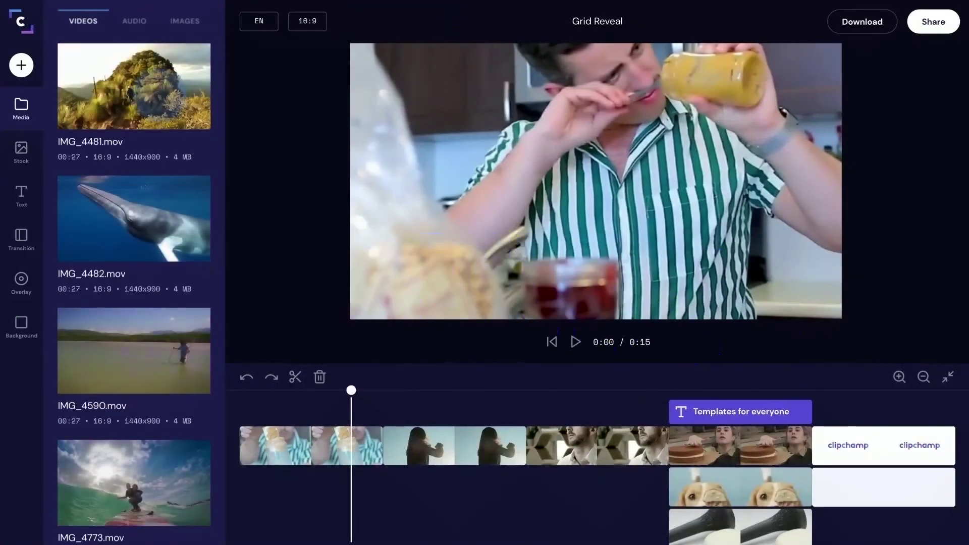
pyautogui.moveTo(134, 86); pyautogui.dragTo(484, 186)
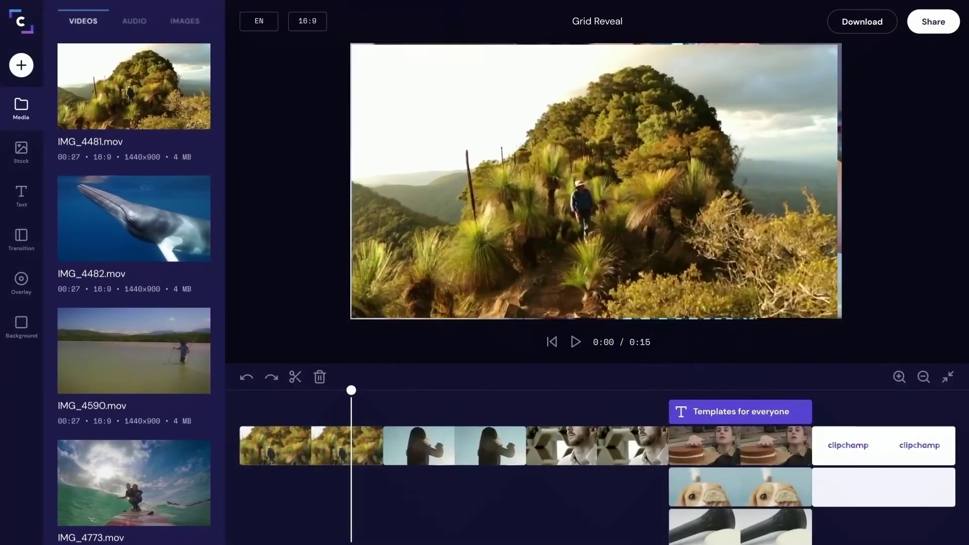